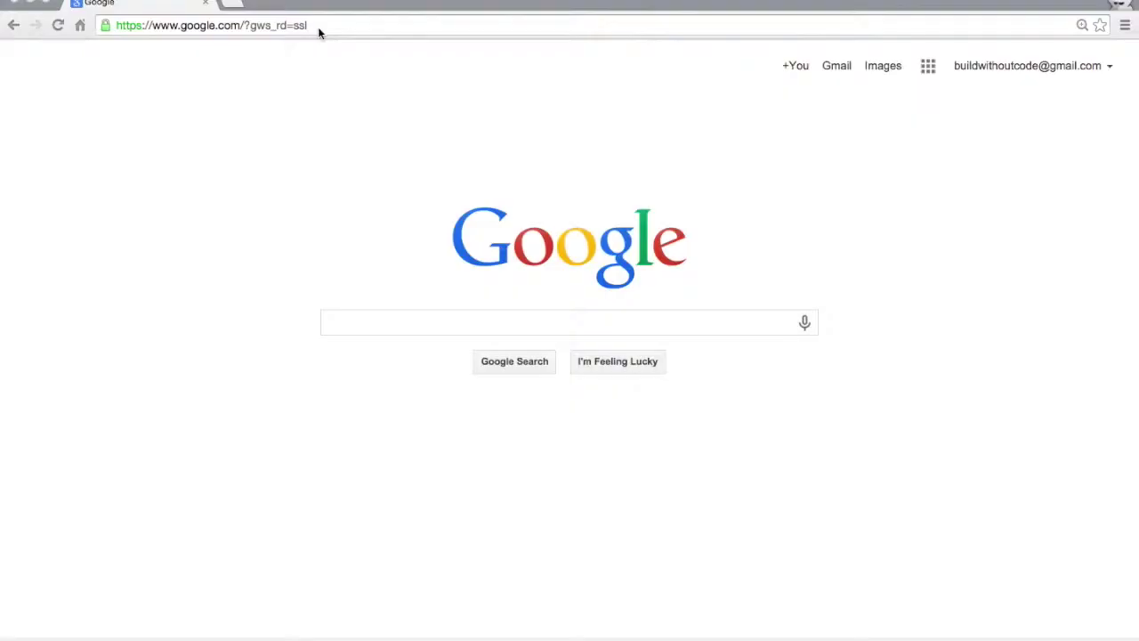
Go to namecheap.com in the browser.
{"action": "left_click", "coordinate": [319, 30]}
{"action": "type", "text": "n"}
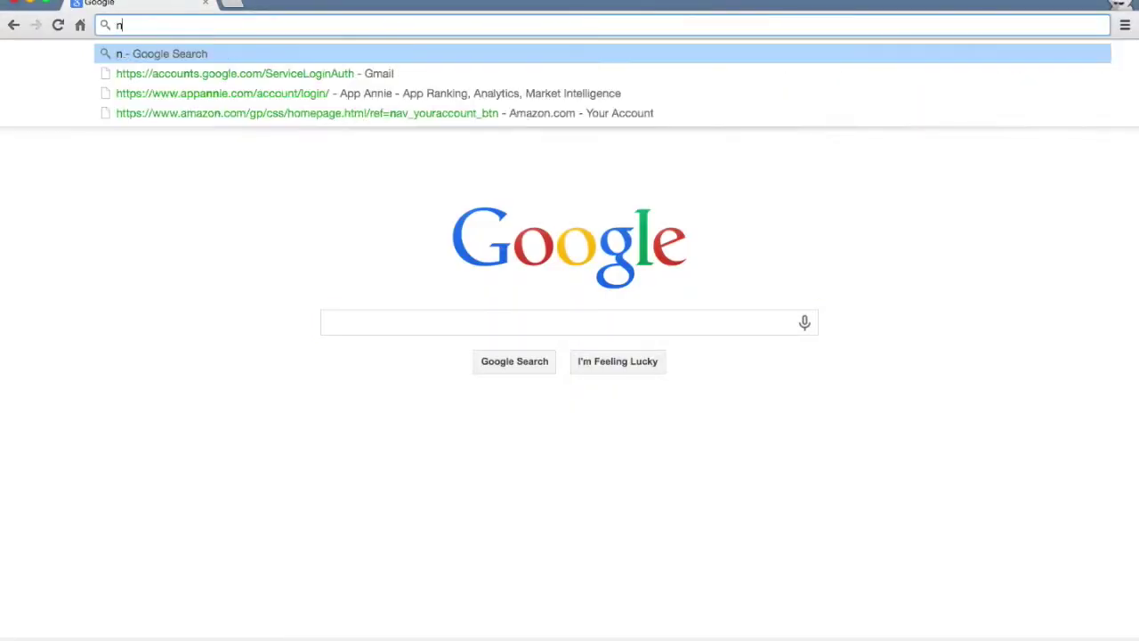
{"action": "type", "text": "amecheap.com"}
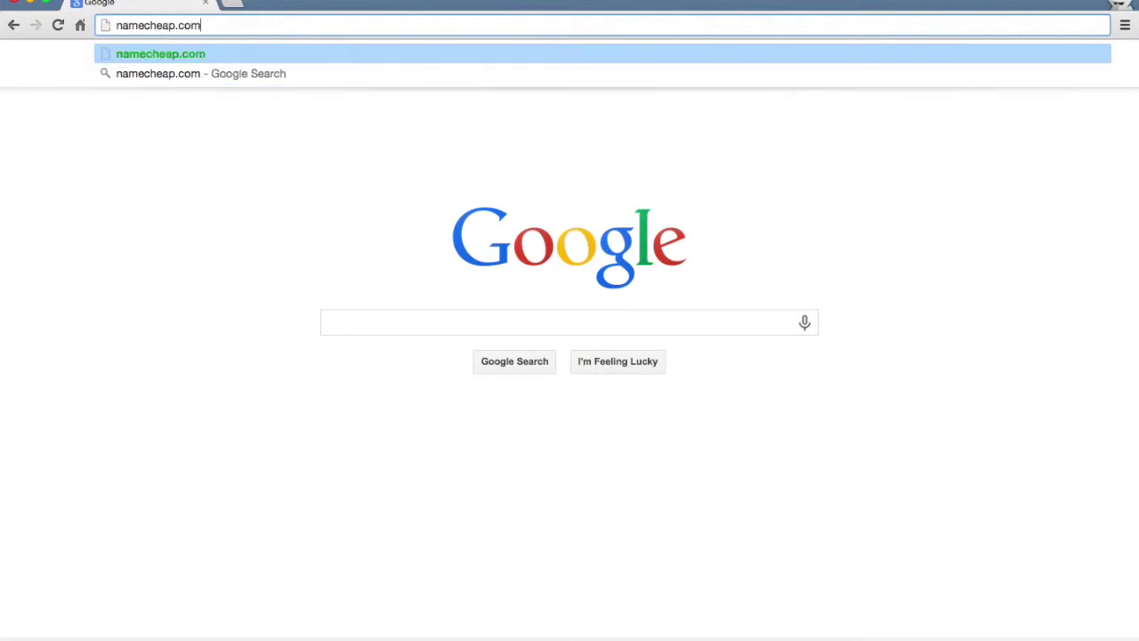
{"action": "key", "text": "Return"}
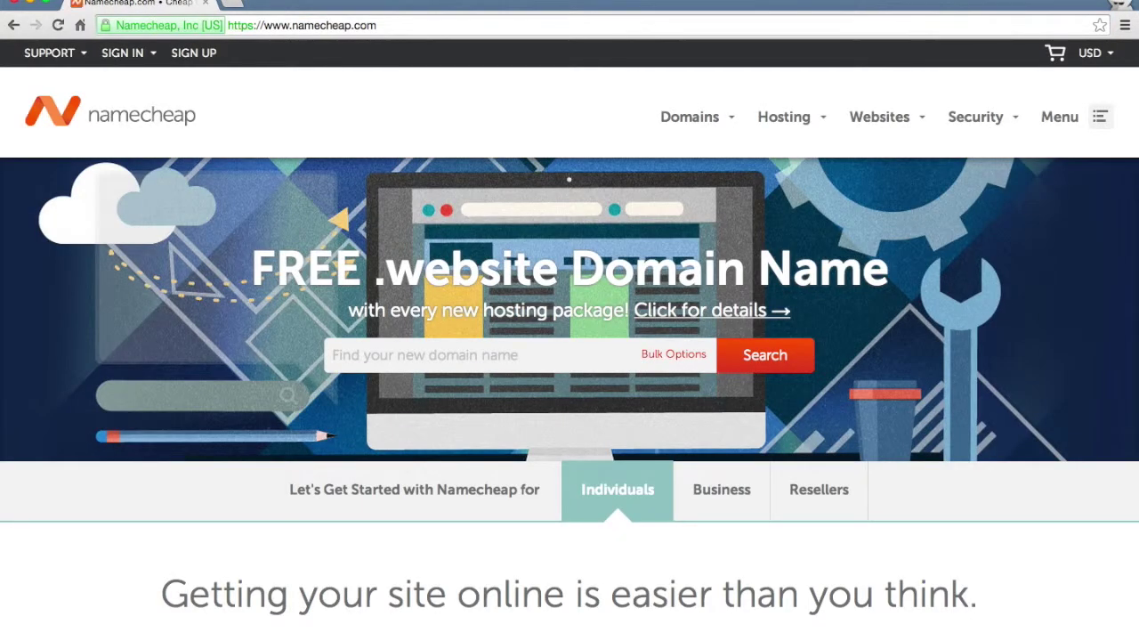
Search the availability of the domain buildwithoutcode.com.
{"action": "scroll", "coordinate": [266, 352], "scroll_direction": "down", "scroll_amount": 1}
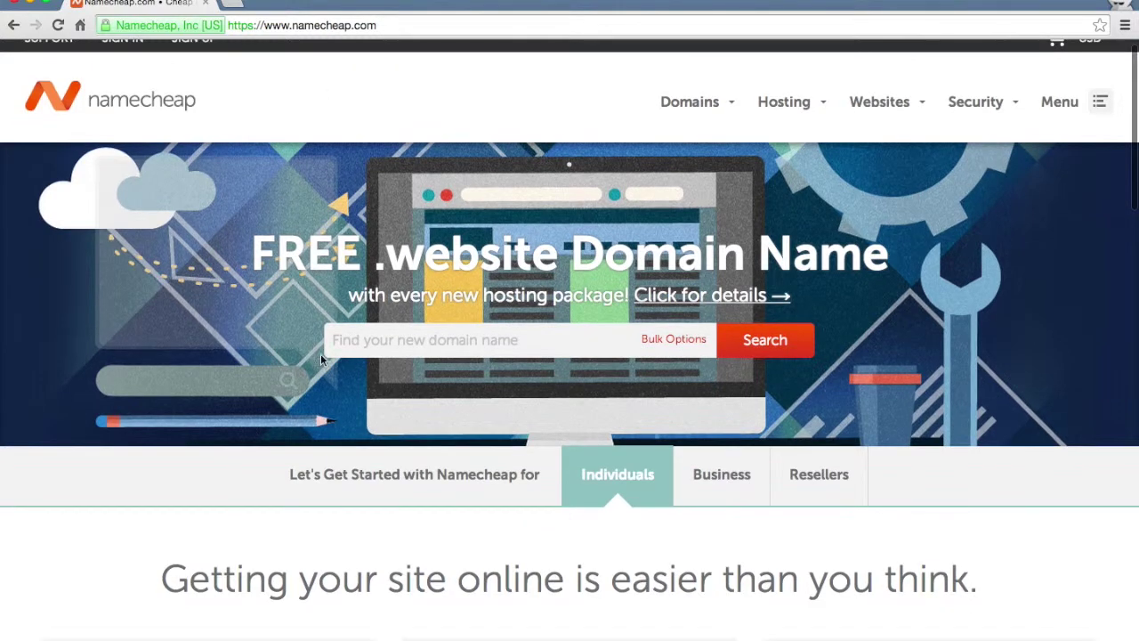
{"action": "left_click", "coordinate": [394, 348]}
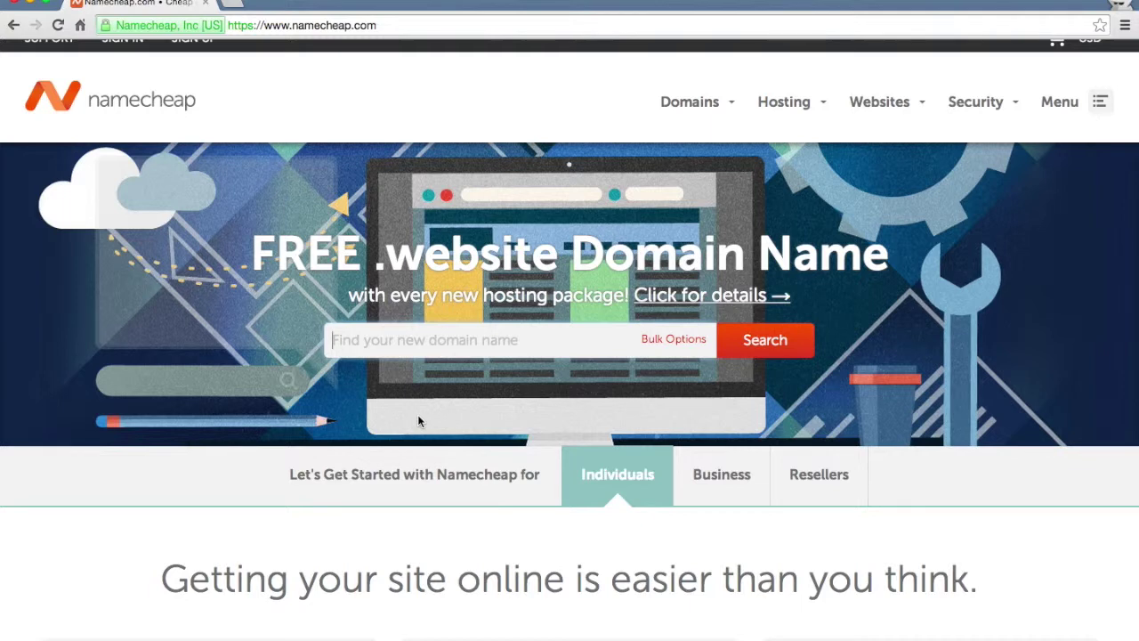
{"action": "type", "text": "buildwithoutcode.com"}
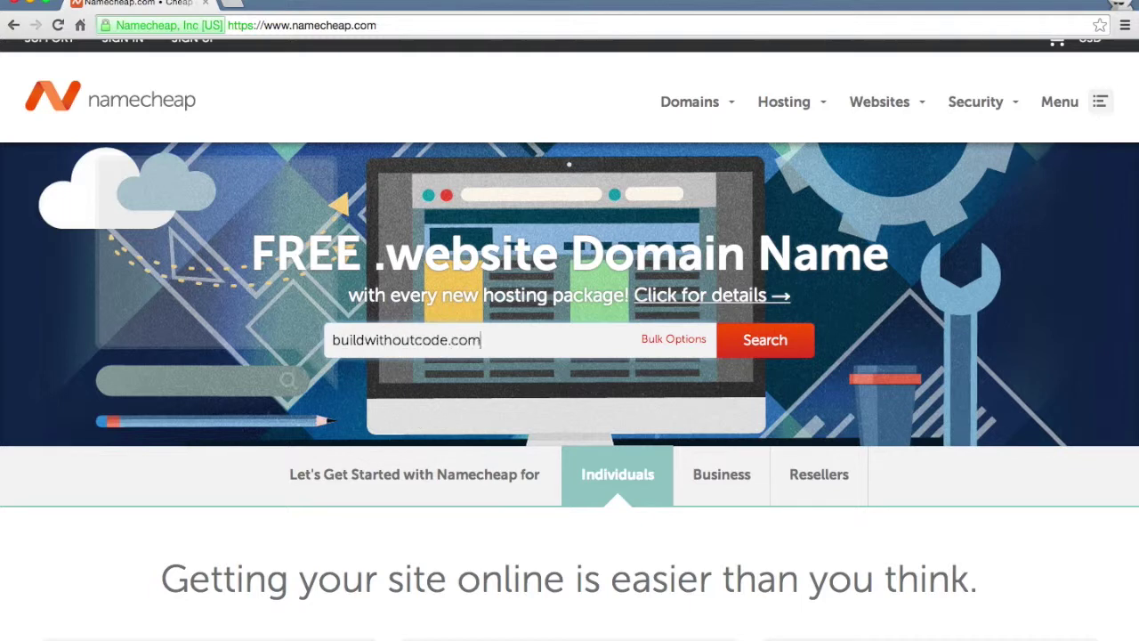
{"action": "key", "text": "Return"}
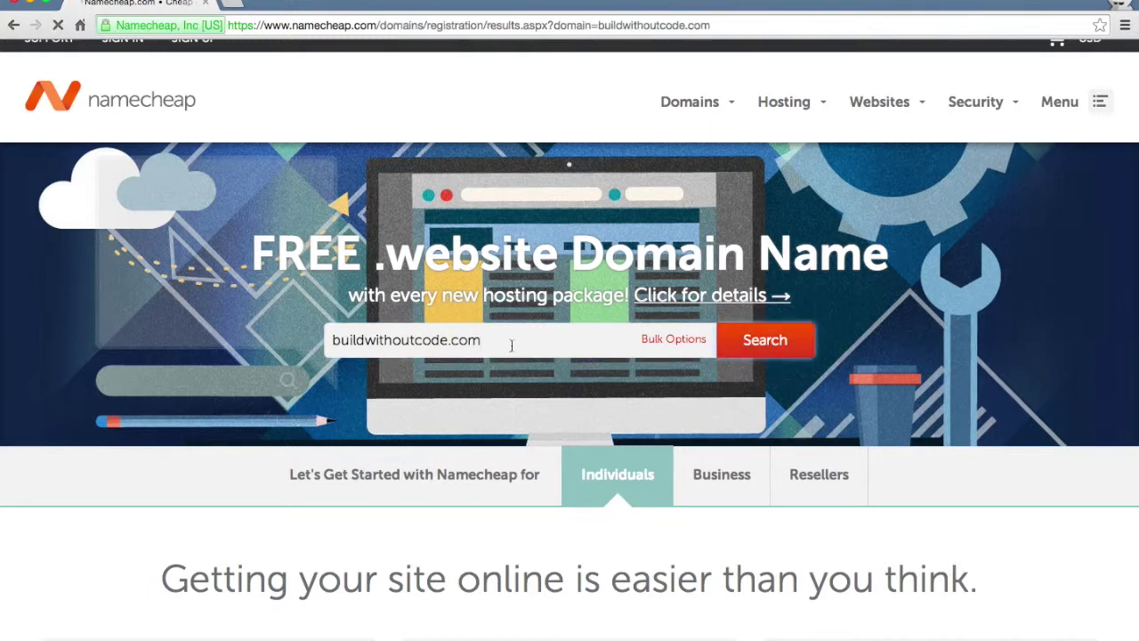
Add buildwithoutcode.com to the cart and view the cart.
{"action": "scroll", "coordinate": [512, 345], "scroll_direction": "down", "scroll_amount": 2}
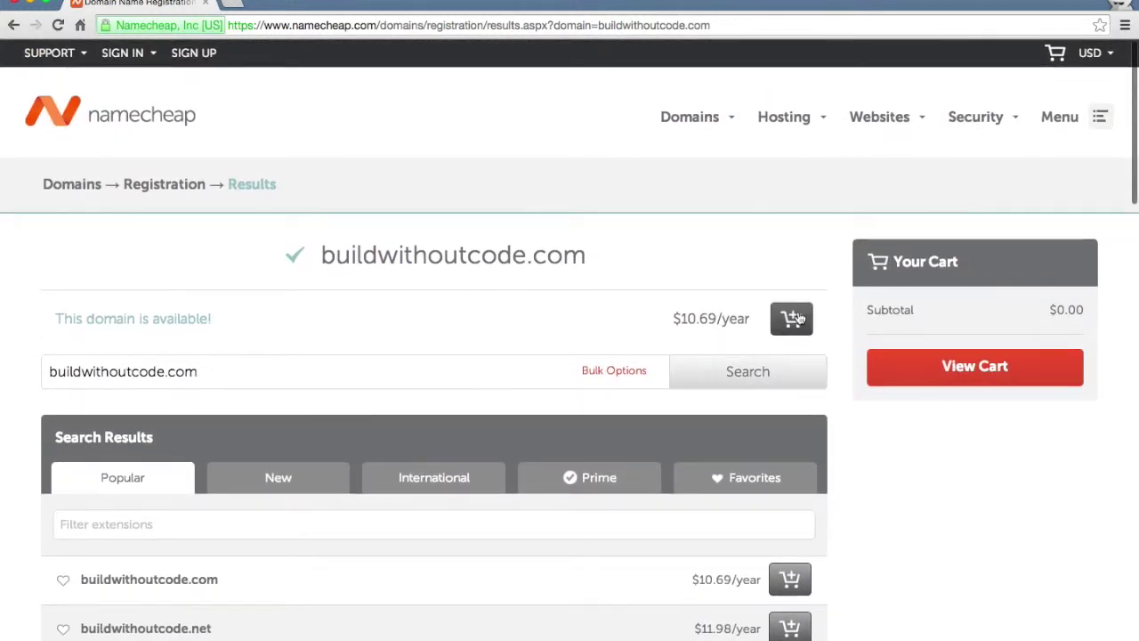
{"action": "left_click", "coordinate": [791, 318]}
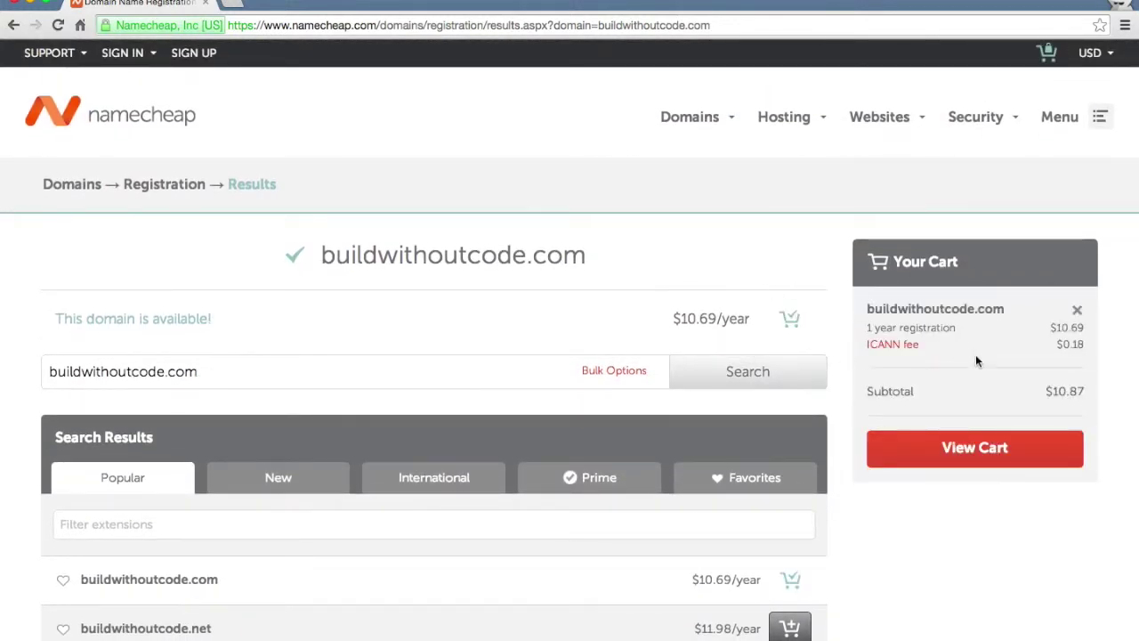
{"action": "left_click", "coordinate": [965, 455]}
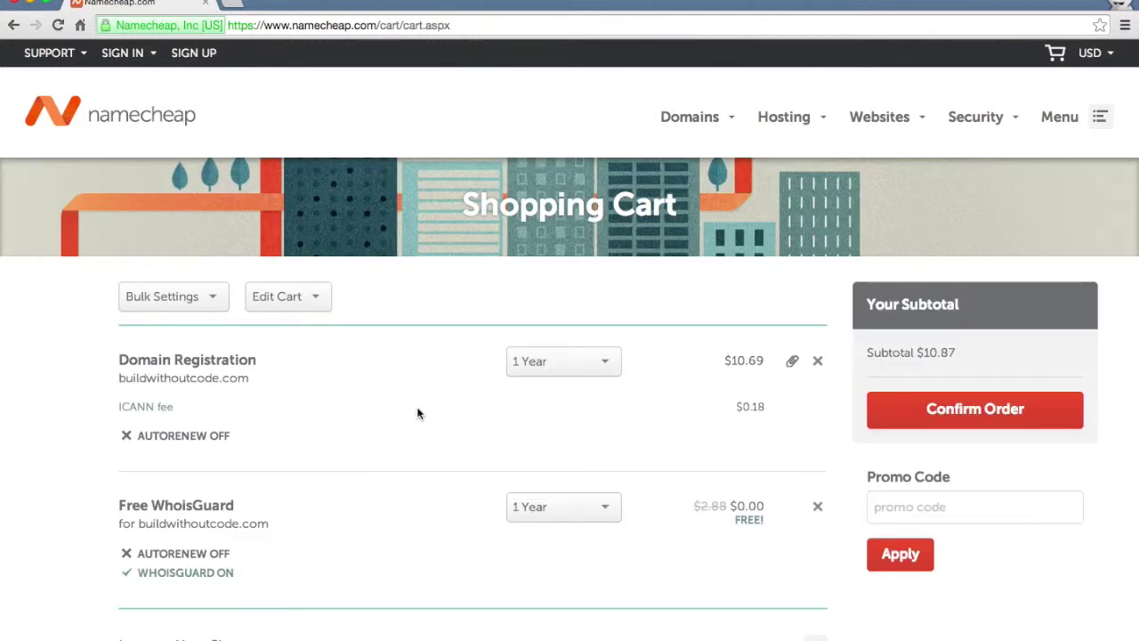
Keep the 1-year registration period and turn on auto-renew for the domain.
{"action": "left_click", "coordinate": [555, 358]}
{"action": "left_click", "coordinate": [555, 357]}
{"action": "left_click", "coordinate": [182, 438]}
Review the cart's $10.87 subtotal with free WhoisGuard and confirm the order.
{"action": "scroll", "coordinate": [4, 492], "scroll_direction": "down", "scroll_amount": 2}
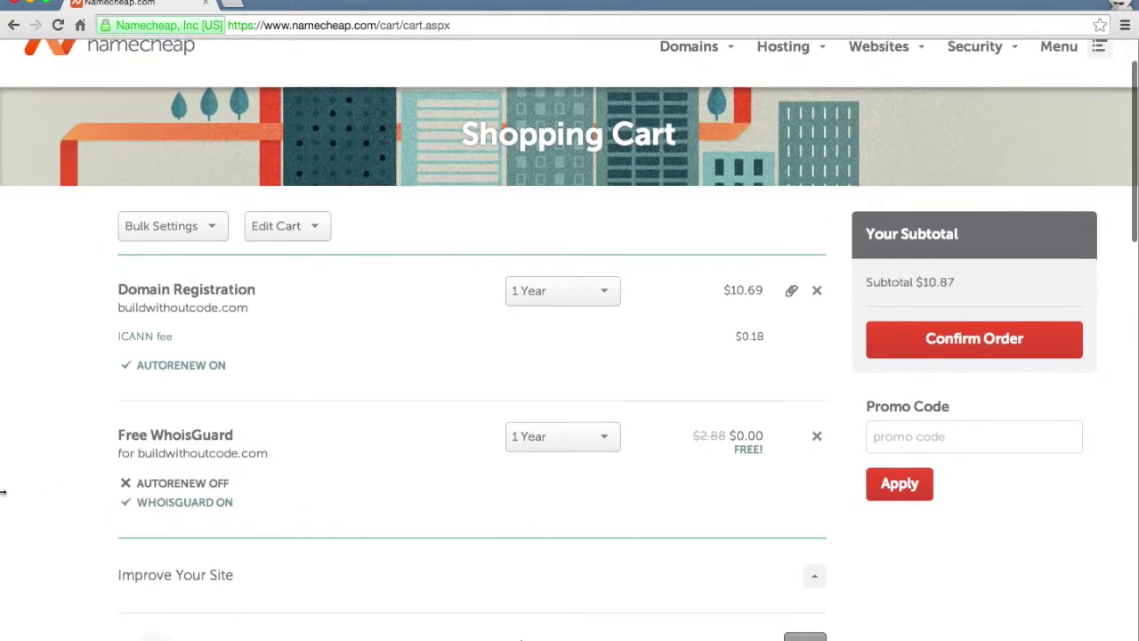
{"action": "scroll", "coordinate": [29, 463], "scroll_direction": "down", "scroll_amount": 4}
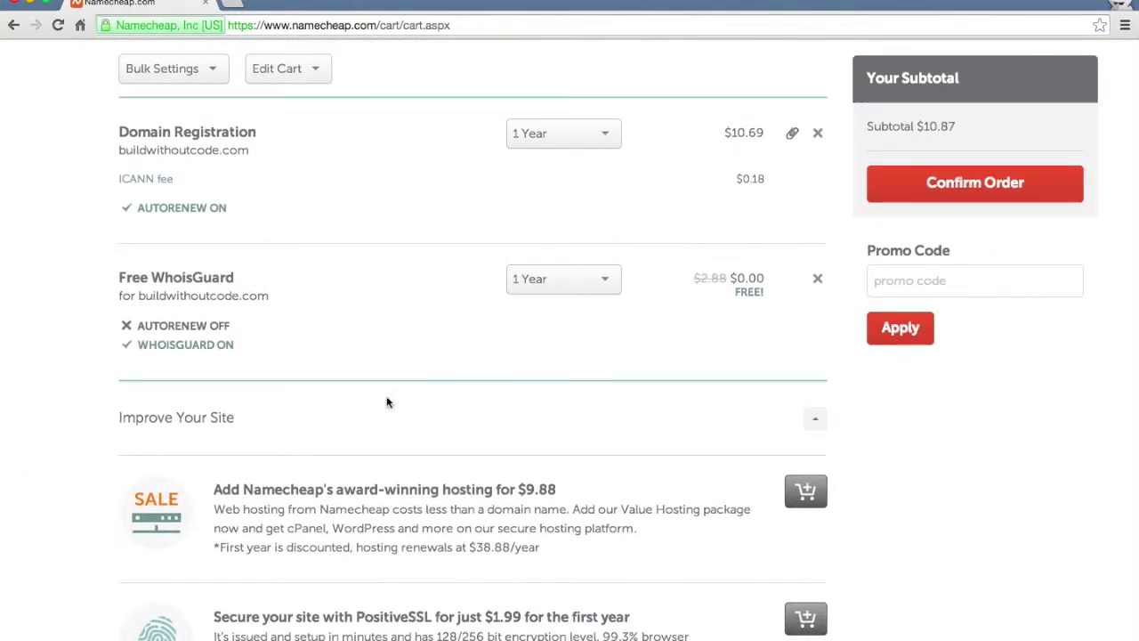
{"action": "scroll", "coordinate": [54, 387], "scroll_direction": "down", "scroll_amount": 7}
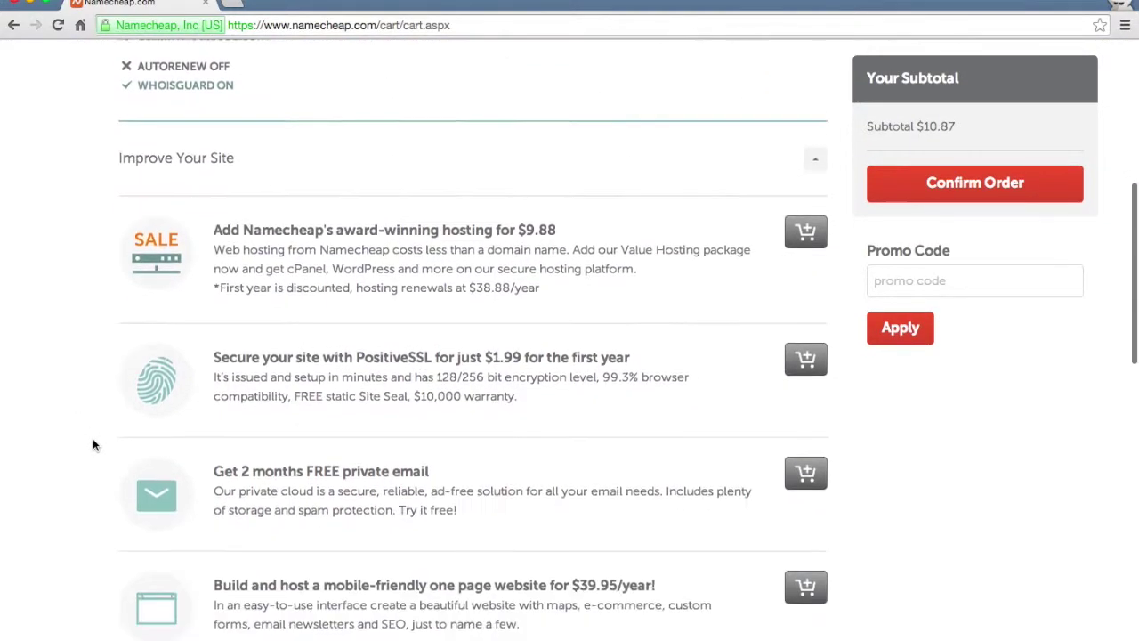
{"action": "scroll", "coordinate": [94, 442], "scroll_direction": "down", "scroll_amount": 2}
{"action": "scroll", "coordinate": [403, 542], "scroll_direction": "down", "scroll_amount": 5}
{"action": "scroll", "coordinate": [401, 525], "scroll_direction": "up", "scroll_amount": 20}
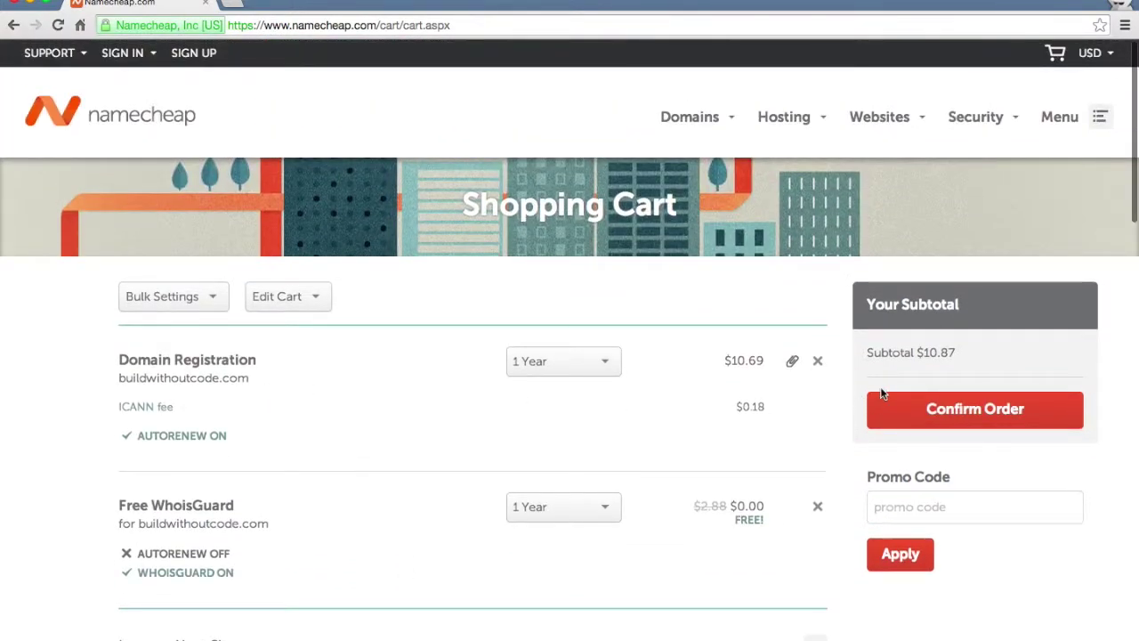
{"action": "left_click", "coordinate": [897, 417]}
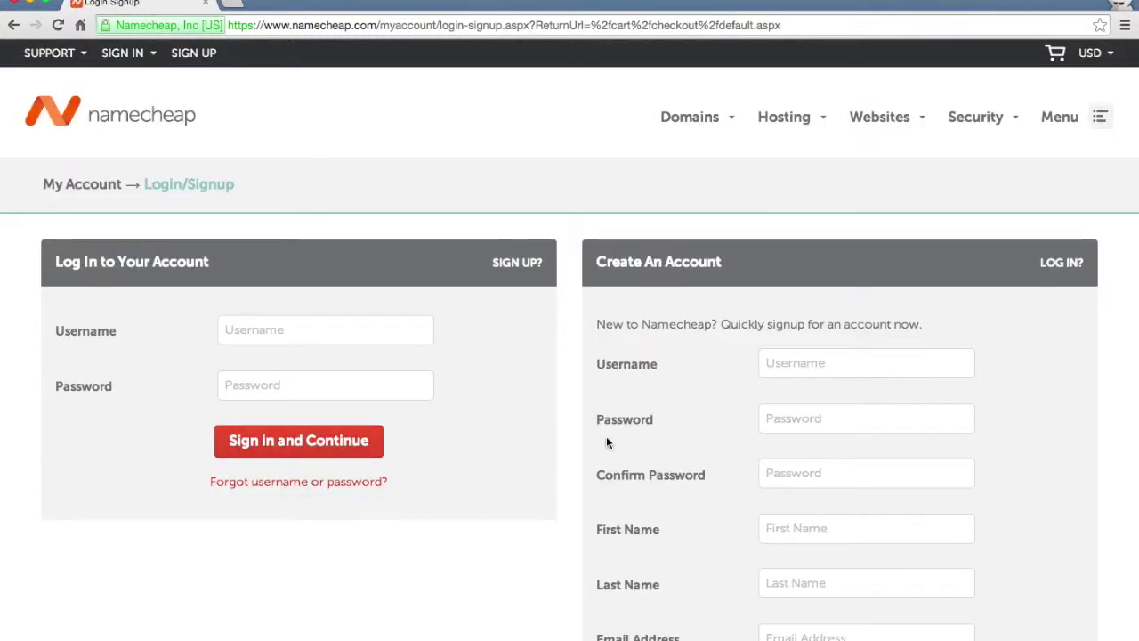
Opt out of the Namecheap newsletter while creating the account.
{"action": "scroll", "coordinate": [606, 442], "scroll_direction": "down", "scroll_amount": 1}
{"action": "scroll", "coordinate": [816, 397], "scroll_direction": "down", "scroll_amount": 2}
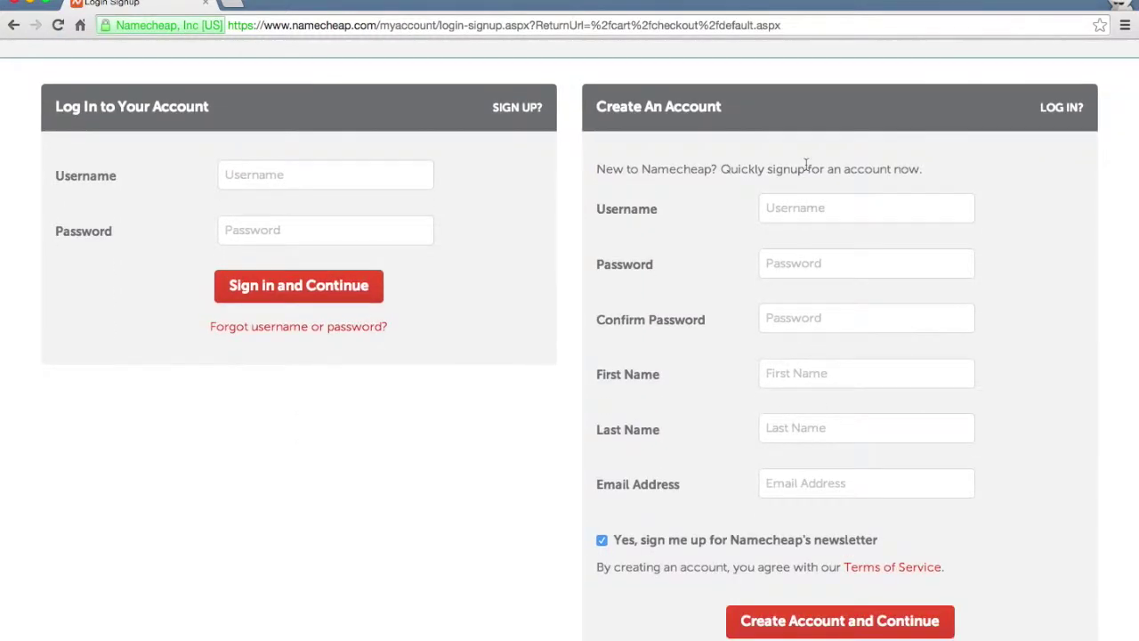
{"action": "left_click", "coordinate": [601, 540]}
{"action": "scroll", "coordinate": [732, 498], "scroll_direction": "up", "scroll_amount": 2}
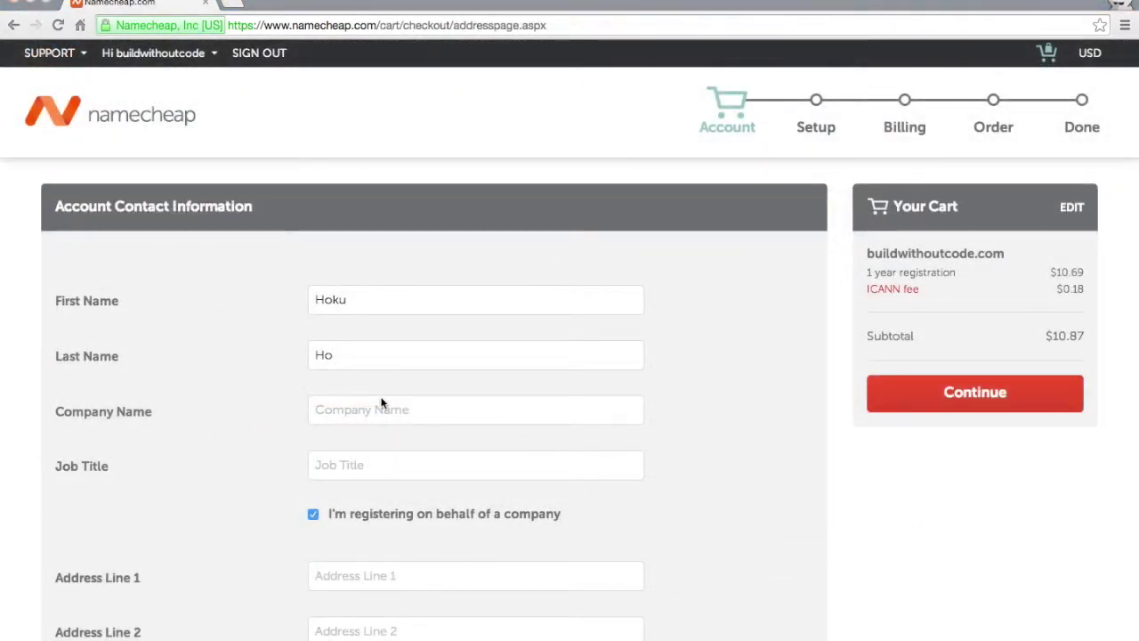
Uncheck 'I'm registering on behalf of a company'.
{"action": "scroll", "coordinate": [381, 403], "scroll_direction": "down", "scroll_amount": 3}
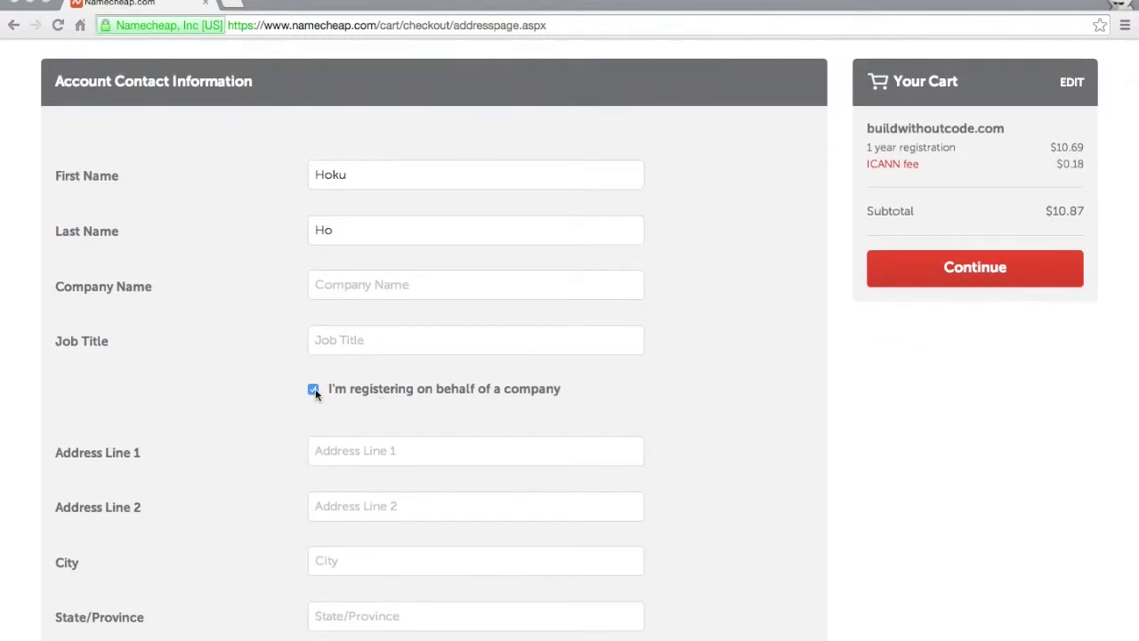
{"action": "left_click", "coordinate": [314, 389]}
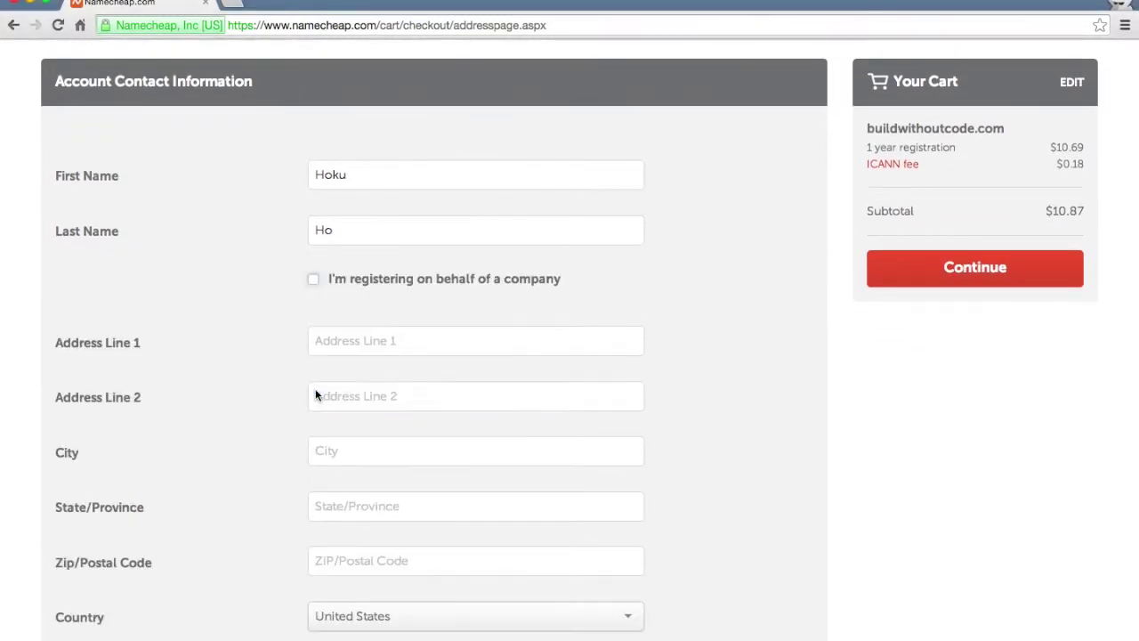
{"action": "scroll", "coordinate": [261, 366], "scroll_direction": "down", "scroll_amount": 3}
{"action": "scroll", "coordinate": [355, 459], "scroll_direction": "down", "scroll_amount": 3}
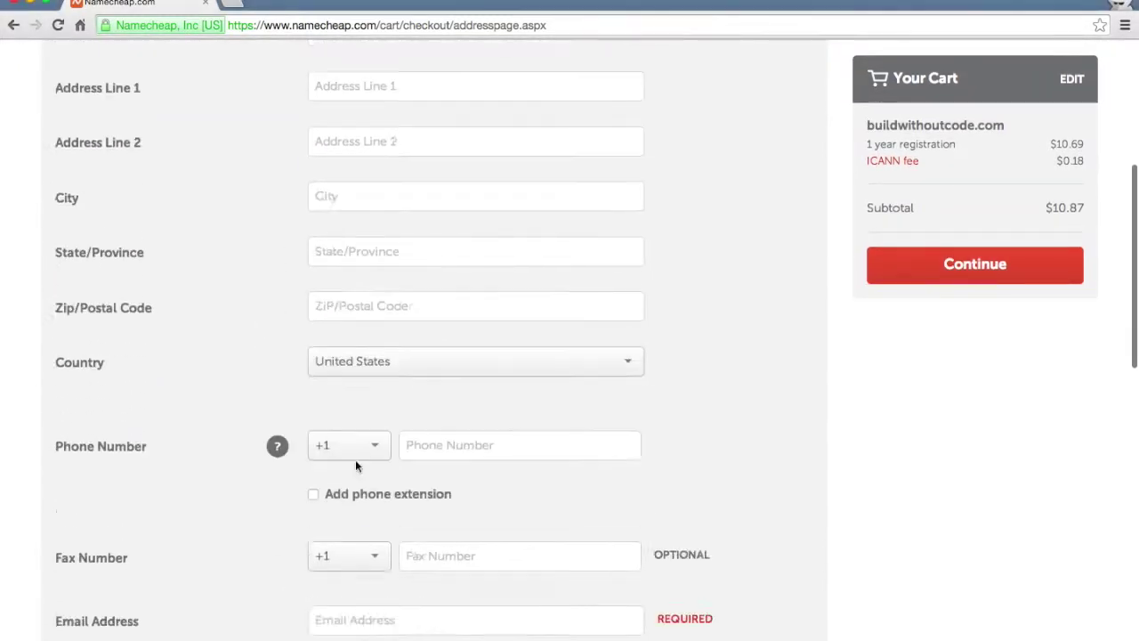
{"action": "scroll", "coordinate": [355, 459], "scroll_direction": "up", "scroll_amount": 5}
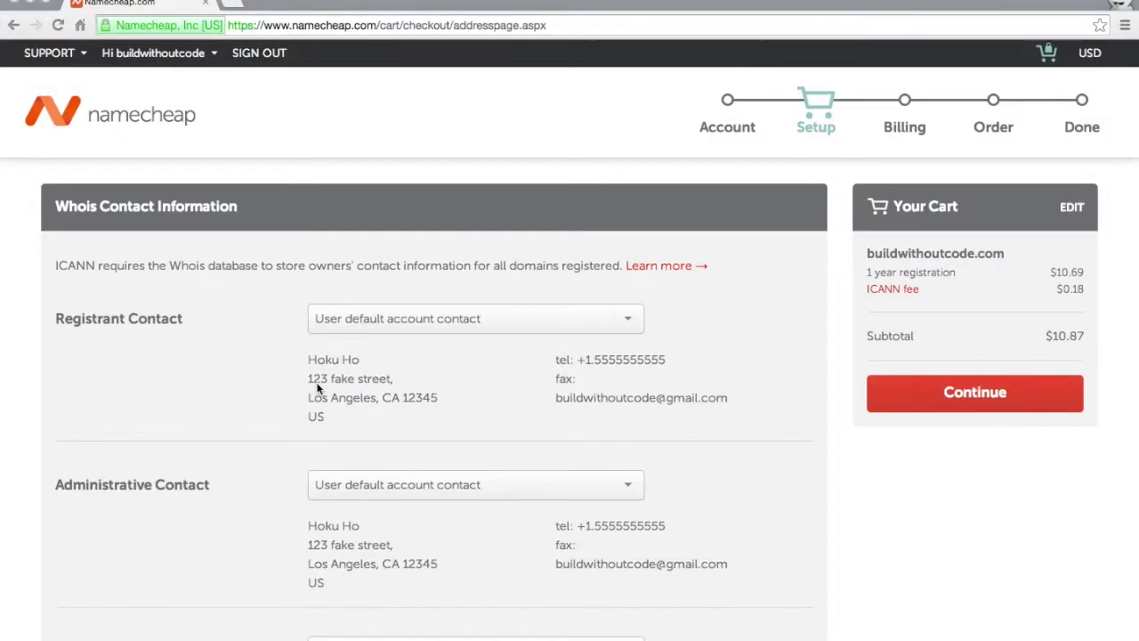
Keep the default Whois contact sections and WhoisGuard checkbox, then continue to Billing.
{"action": "scroll", "coordinate": [315, 388], "scroll_direction": "down", "scroll_amount": 1}
{"action": "scroll", "coordinate": [336, 440], "scroll_direction": "down", "scroll_amount": 2}
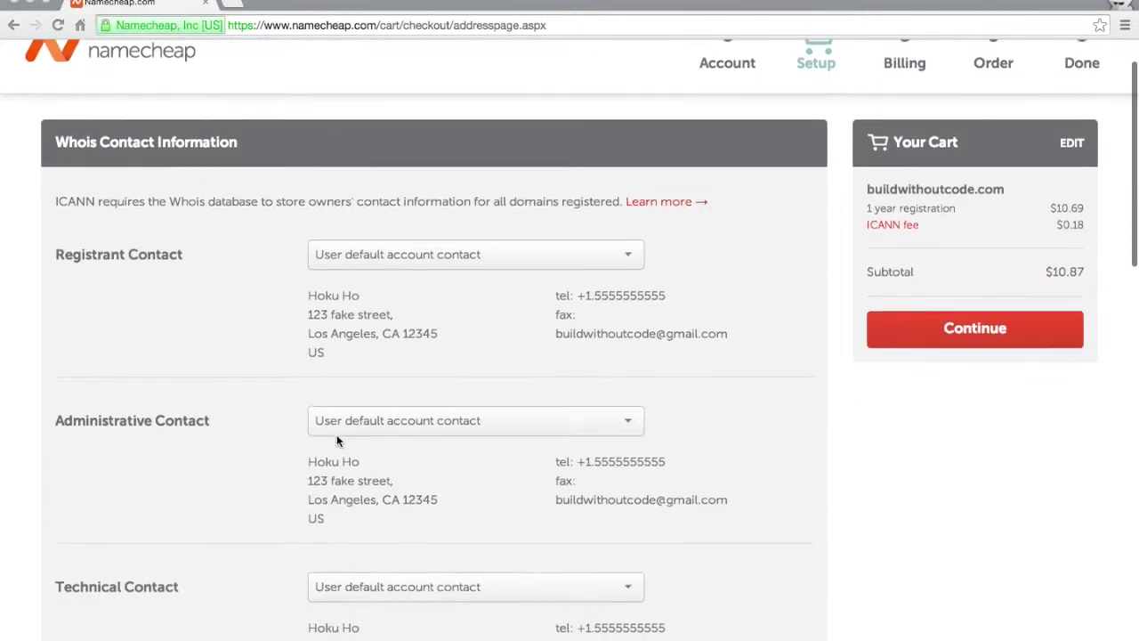
{"action": "scroll", "coordinate": [371, 378], "scroll_direction": "down", "scroll_amount": 2}
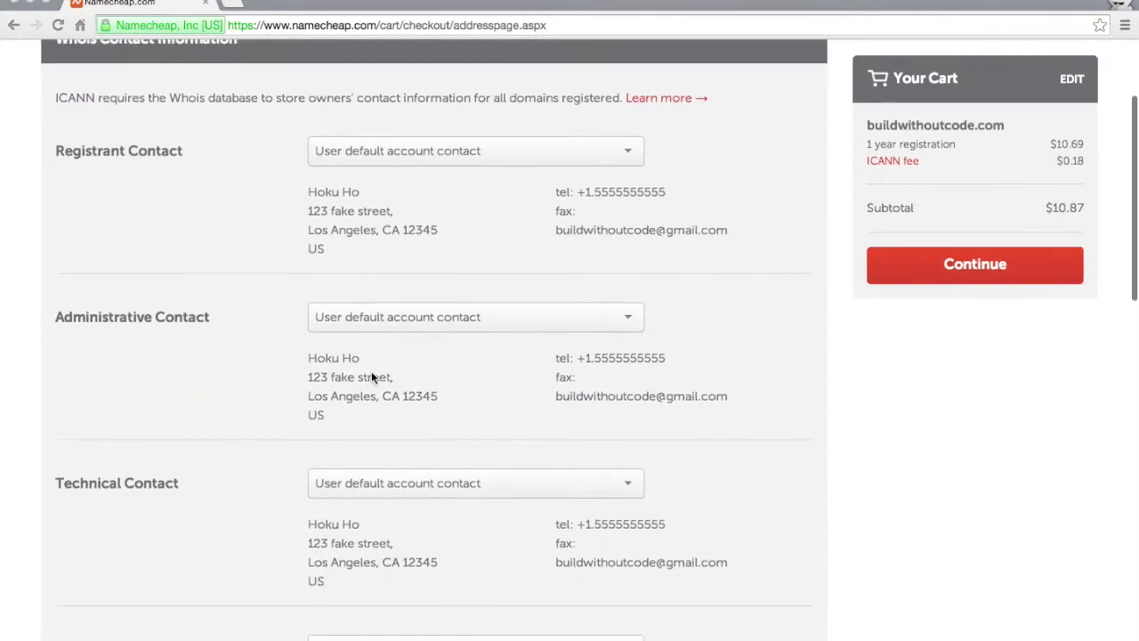
{"action": "scroll", "coordinate": [347, 372], "scroll_direction": "down", "scroll_amount": 3}
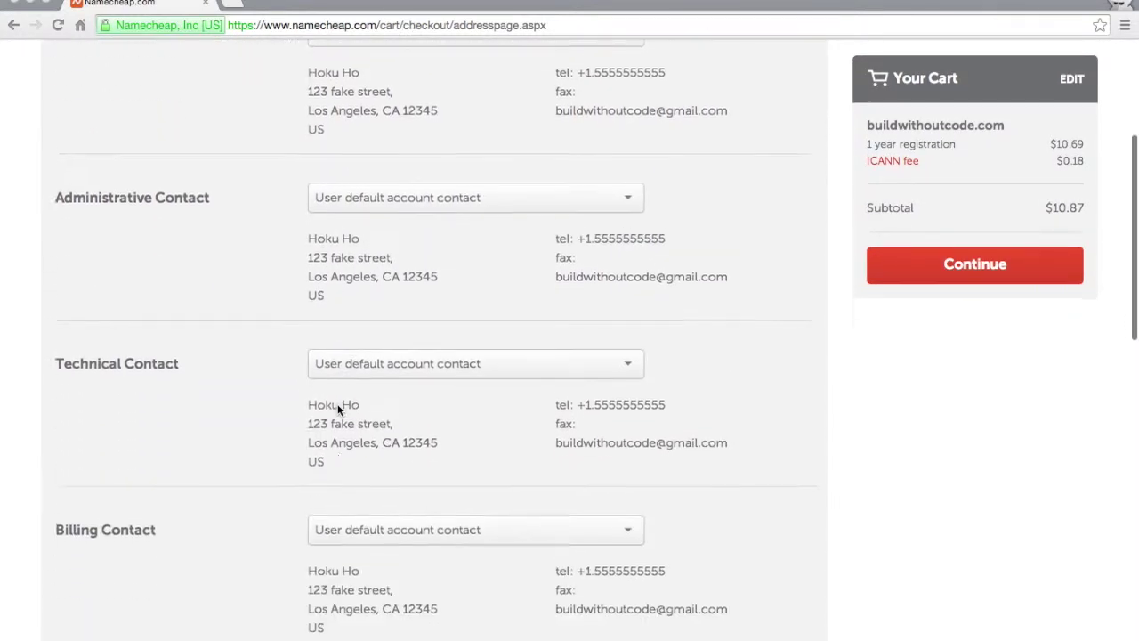
{"action": "scroll", "coordinate": [341, 447], "scroll_direction": "up", "scroll_amount": 4}
{"action": "scroll", "coordinate": [342, 449], "scroll_direction": "down", "scroll_amount": 10}
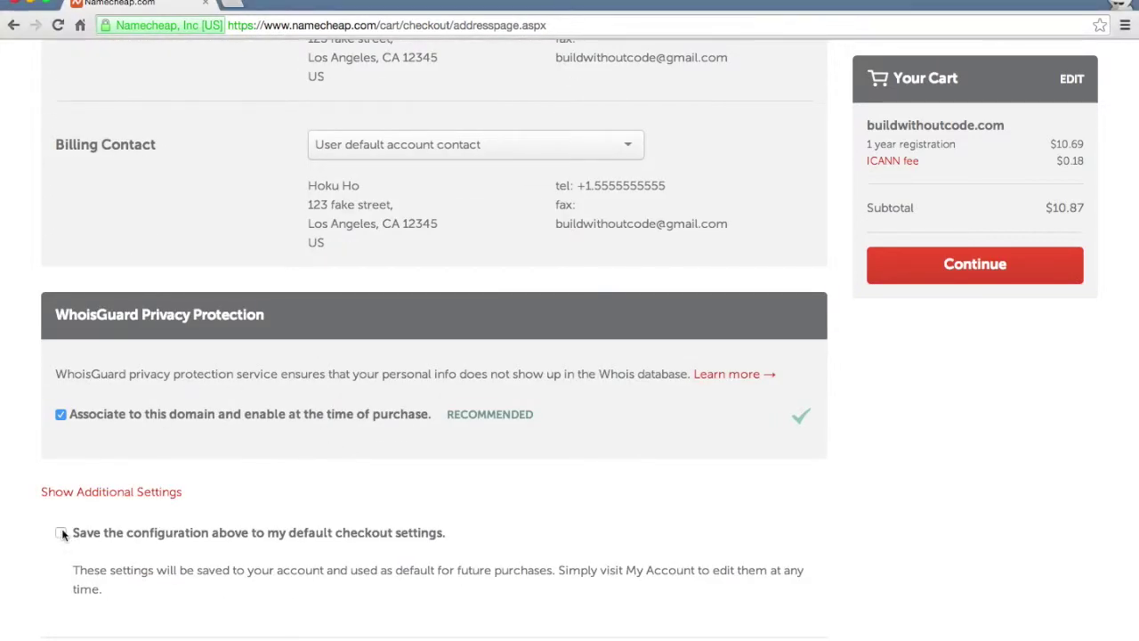
{"action": "scroll", "coordinate": [247, 460], "scroll_direction": "up", "scroll_amount": 15}
{"action": "left_click", "coordinate": [941, 395]}
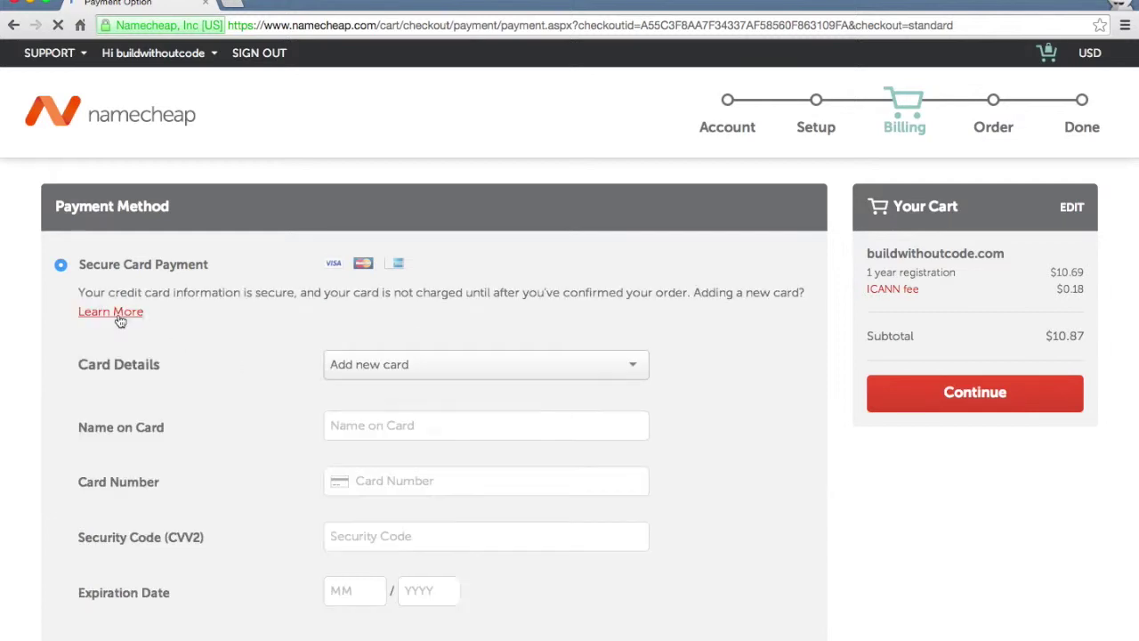
Tick 'Save the configuration above to my default payment settings' and continue to Order Review.
{"action": "scroll", "coordinate": [23, 358], "scroll_direction": "down", "scroll_amount": 10}
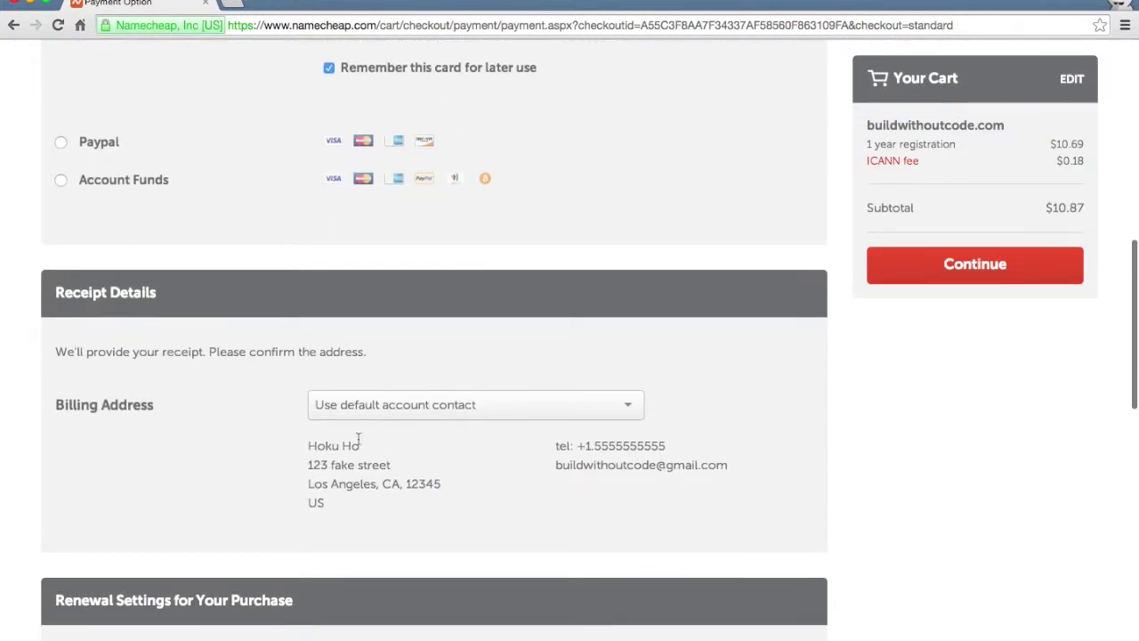
{"action": "scroll", "coordinate": [361, 477], "scroll_direction": "down", "scroll_amount": 5}
{"action": "scroll", "coordinate": [361, 477], "scroll_direction": "down", "scroll_amount": 3}
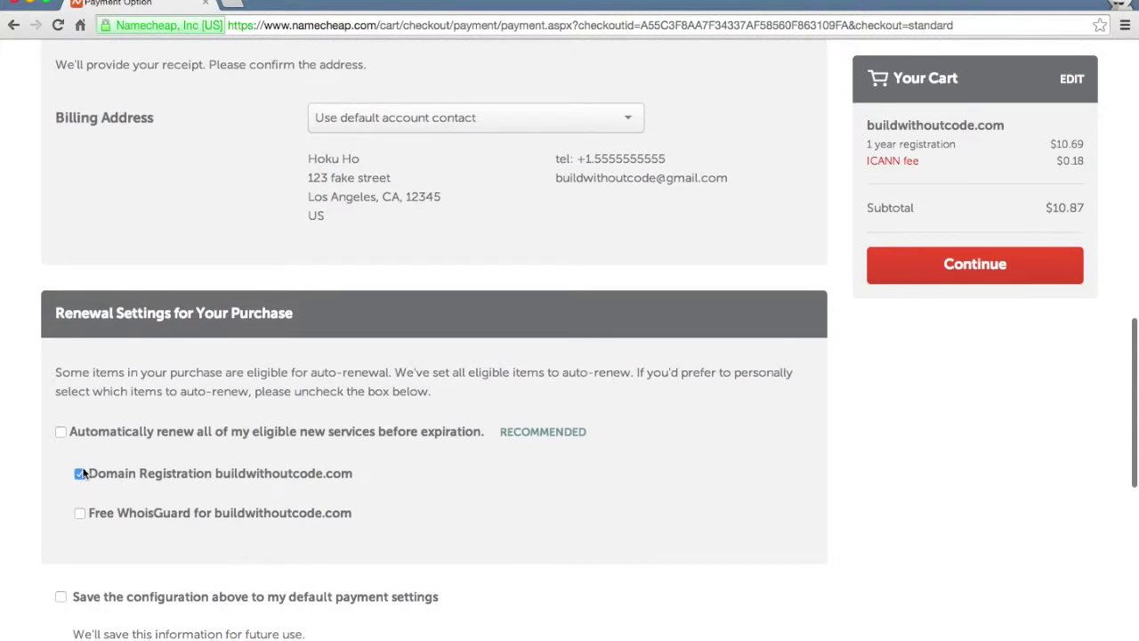
{"action": "scroll", "coordinate": [34, 487], "scroll_direction": "down", "scroll_amount": 4}
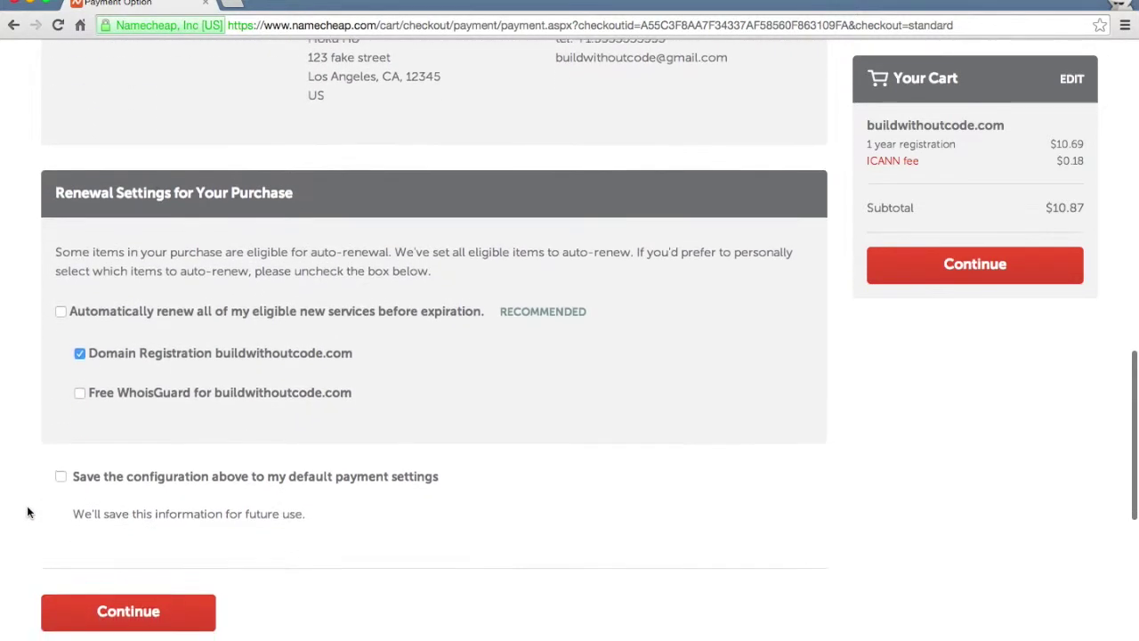
{"action": "scroll", "coordinate": [35, 392], "scroll_direction": "down", "scroll_amount": 1}
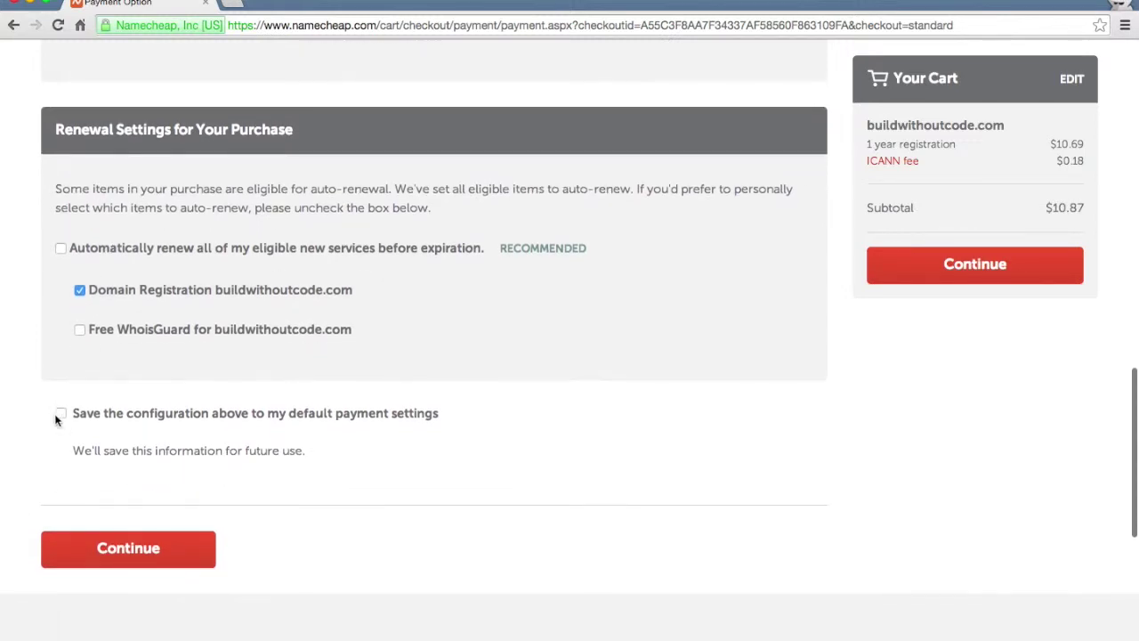
{"action": "left_click", "coordinate": [60, 414]}
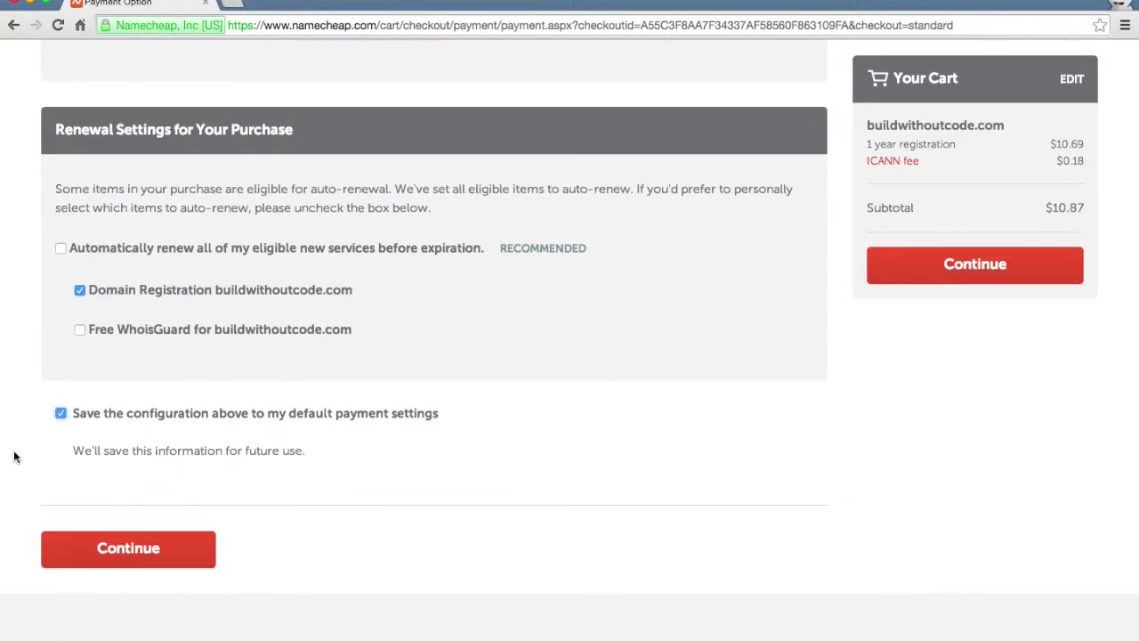
{"action": "scroll", "coordinate": [14, 457], "scroll_direction": "down", "scroll_amount": 1}
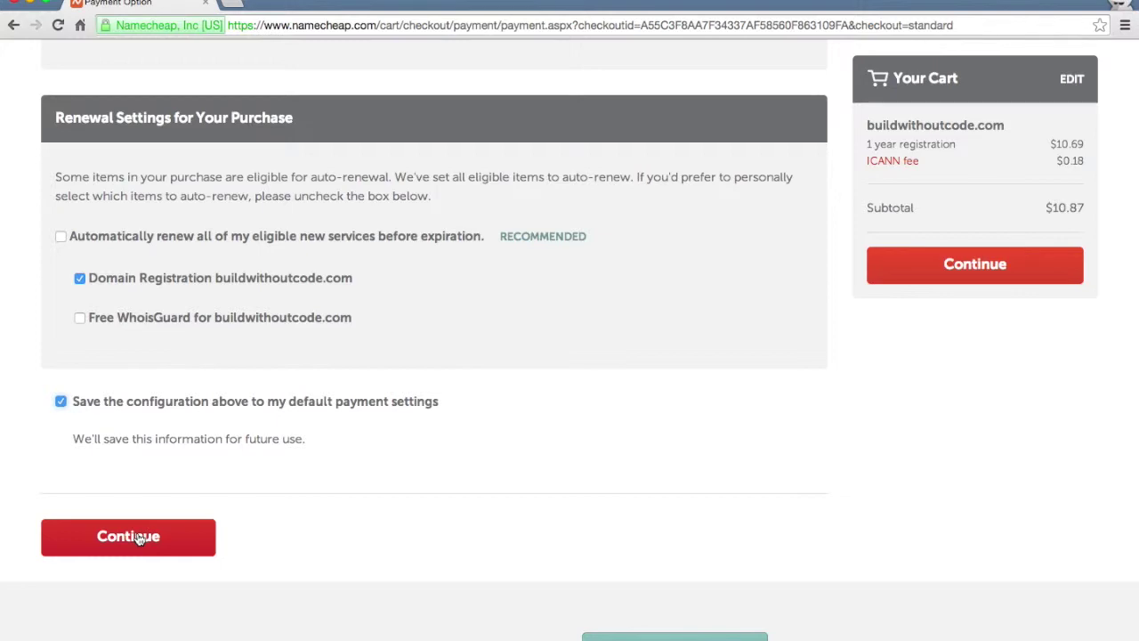
{"action": "left_click", "coordinate": [138, 536]}
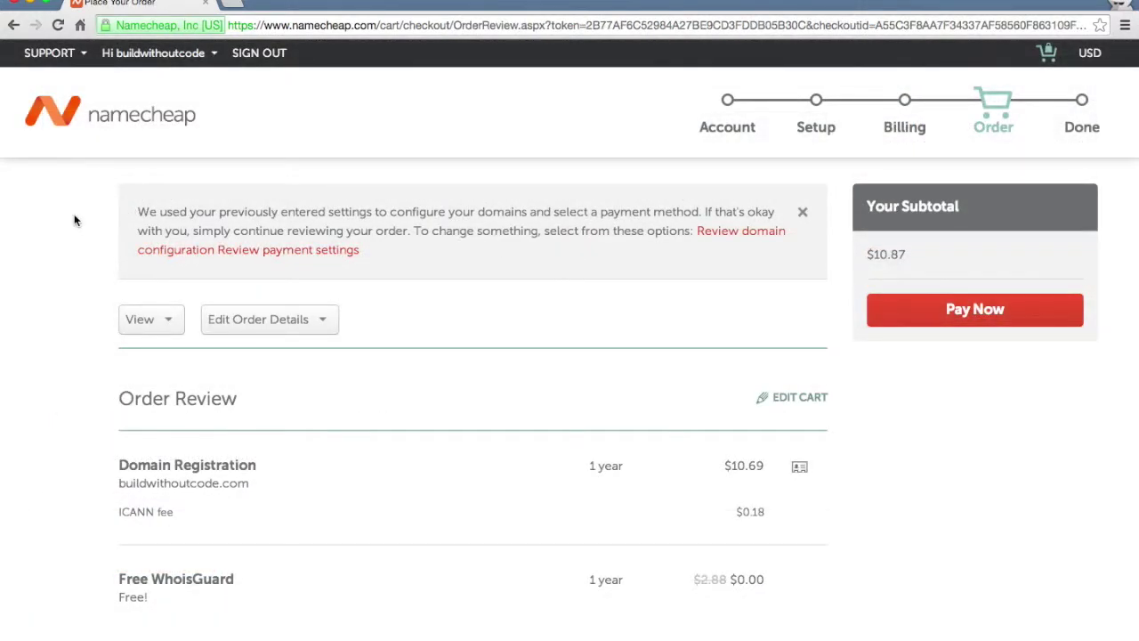
Scroll through the order summary for buildwithoutcode.com at $10.87.
{"action": "scroll", "coordinate": [75, 220], "scroll_direction": "down", "scroll_amount": 5}
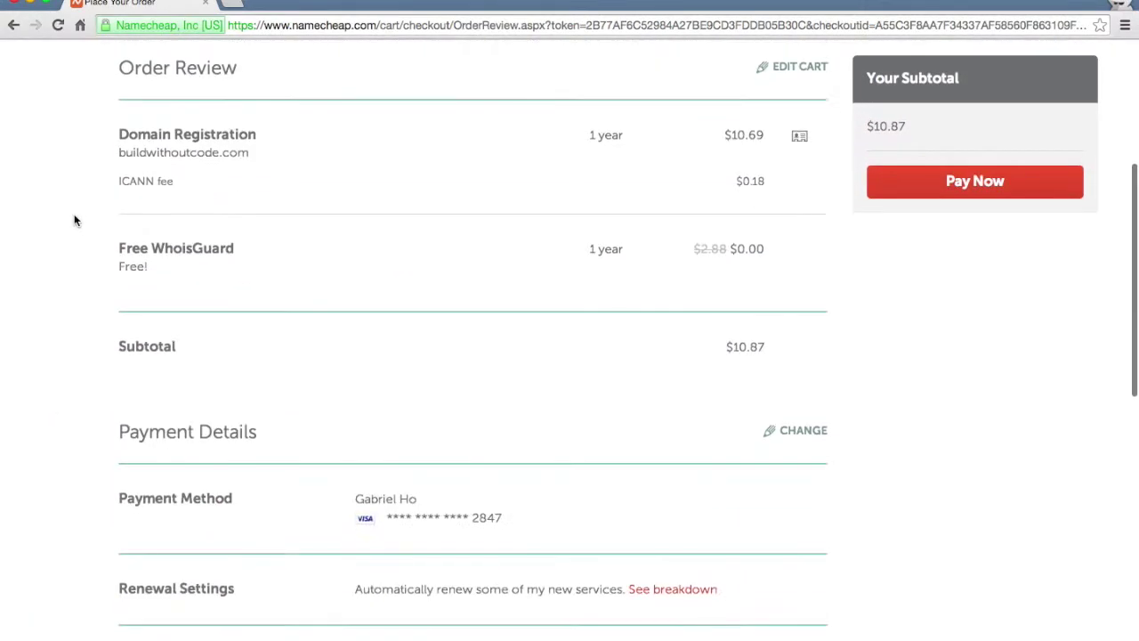
{"action": "scroll", "coordinate": [75, 220], "scroll_direction": "down", "scroll_amount": 5}
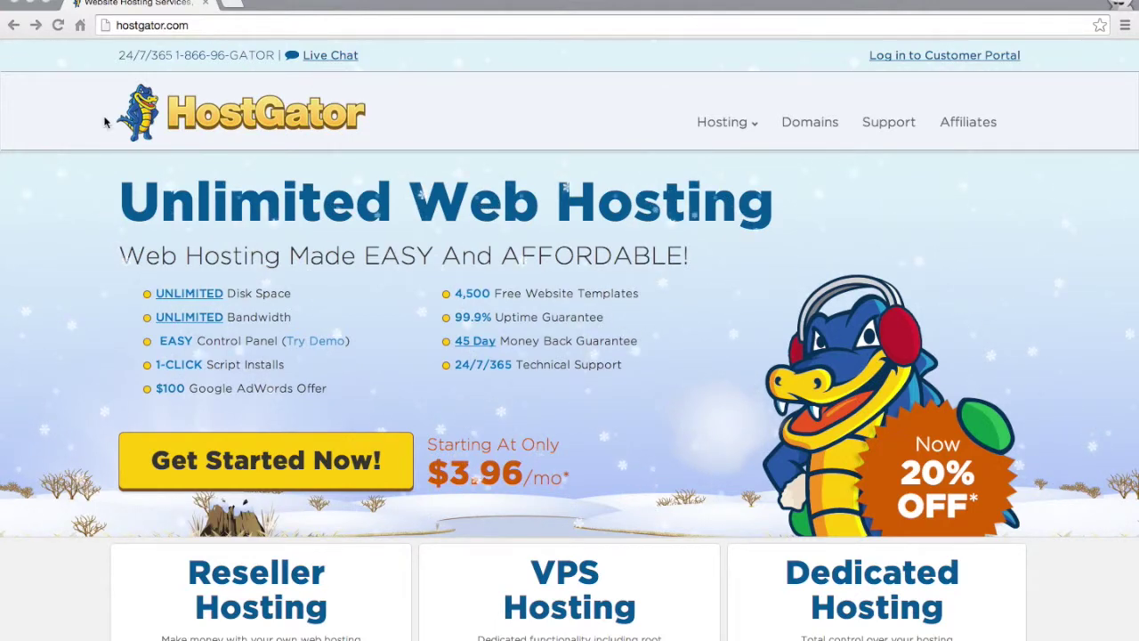
Set the Baby Plan to Monthly - $7.96/mo and sign up for it.
{"action": "scroll", "coordinate": [122, 235], "scroll_direction": "down", "scroll_amount": 2}
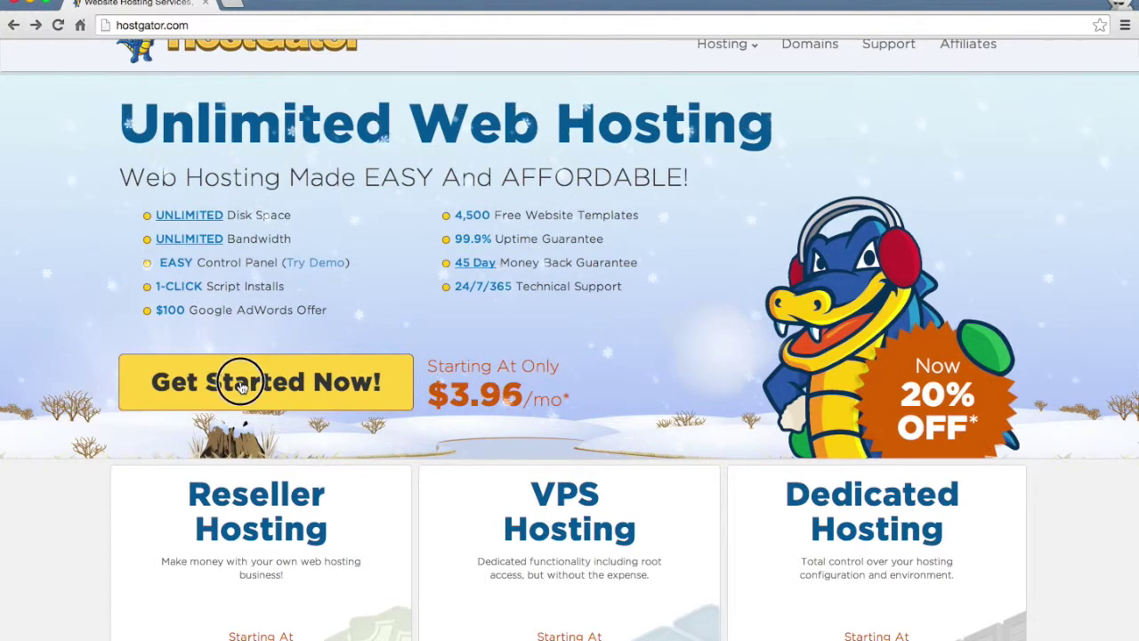
{"action": "left_click", "coordinate": [241, 385]}
{"action": "scroll", "coordinate": [142, 347], "scroll_direction": "down", "scroll_amount": 5}
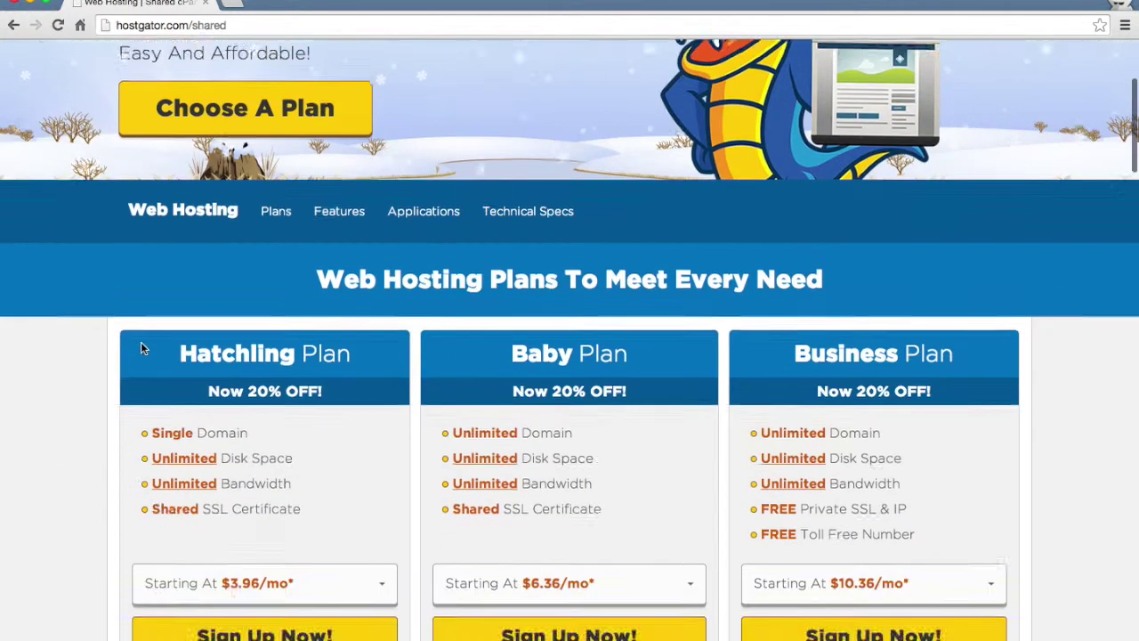
{"action": "scroll", "coordinate": [140, 348], "scroll_direction": "down", "scroll_amount": 2}
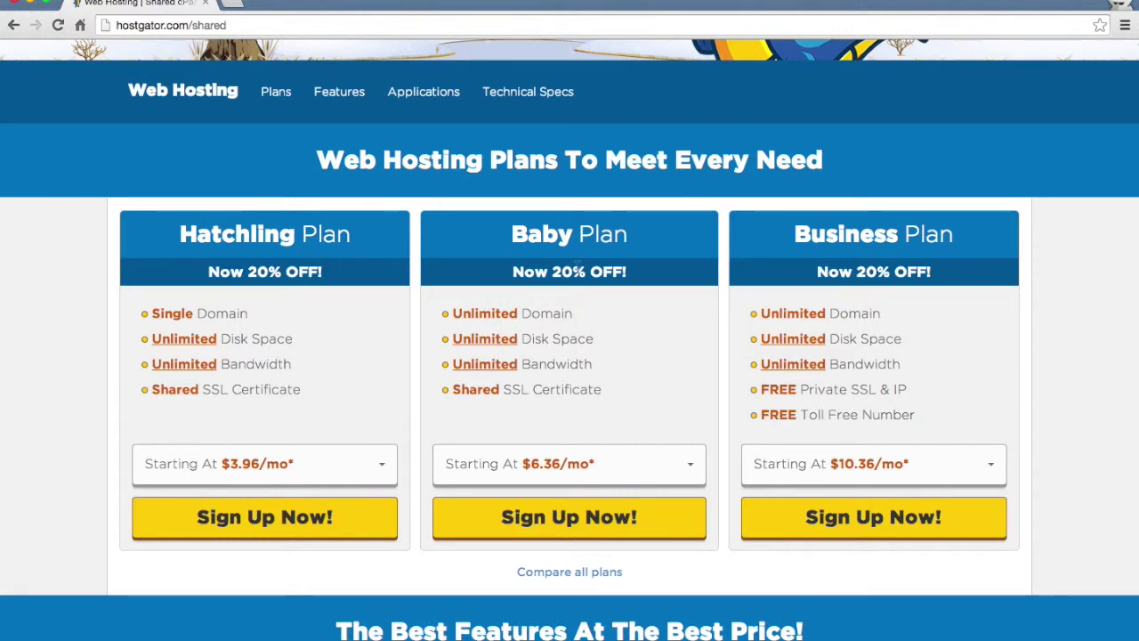
{"action": "scroll", "coordinate": [646, 369], "scroll_direction": "down", "scroll_amount": 1}
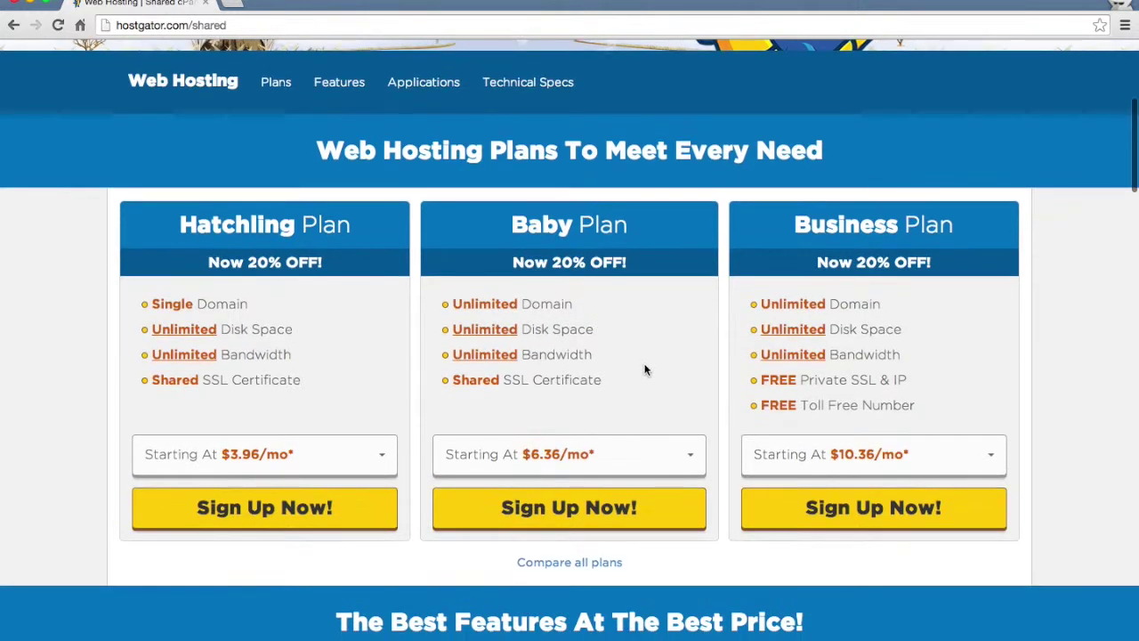
{"action": "left_click", "coordinate": [681, 458]}
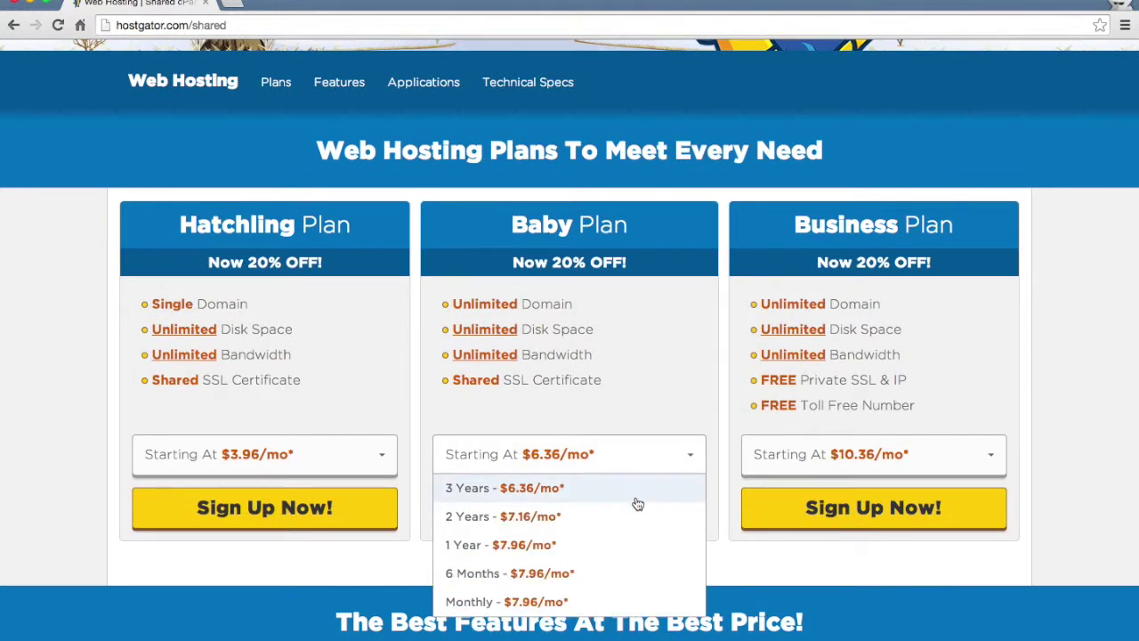
{"action": "left_click", "coordinate": [587, 602]}
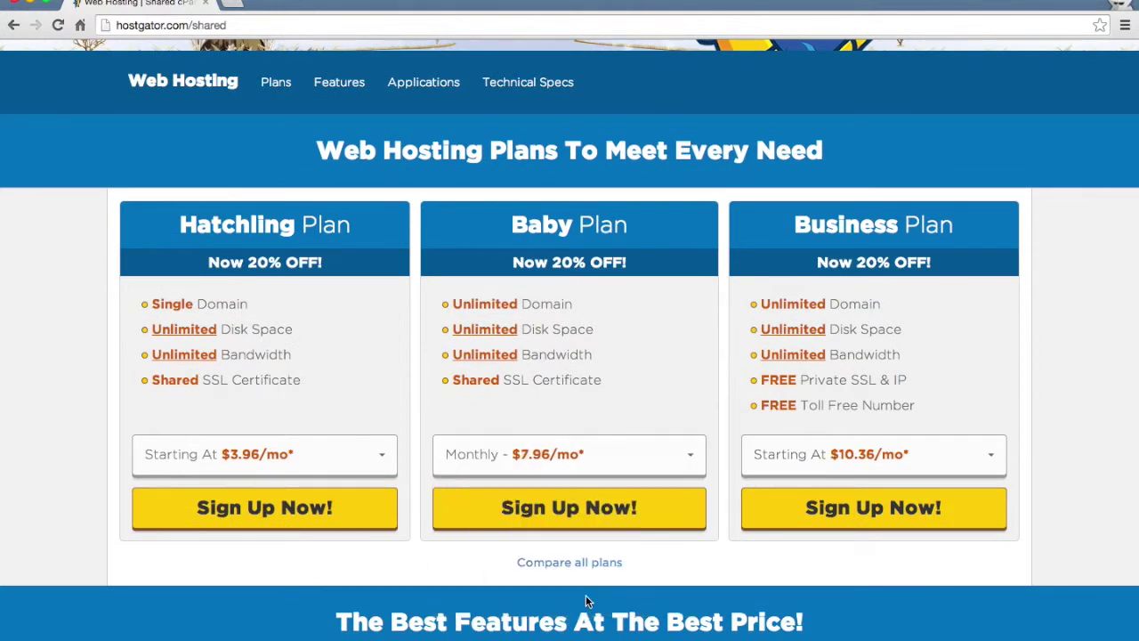
{"action": "left_click", "coordinate": [562, 520]}
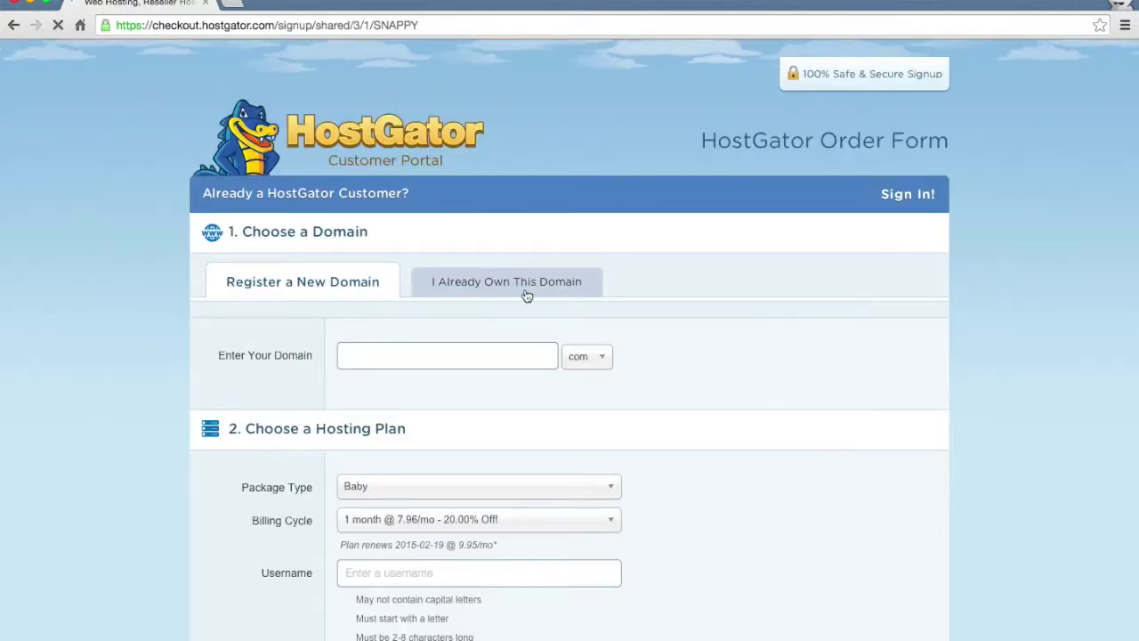
Enter buildwithoutcode.com under 'I Already Own This Domain' so it shows Added - Primary.
{"action": "left_click", "coordinate": [516, 284]}
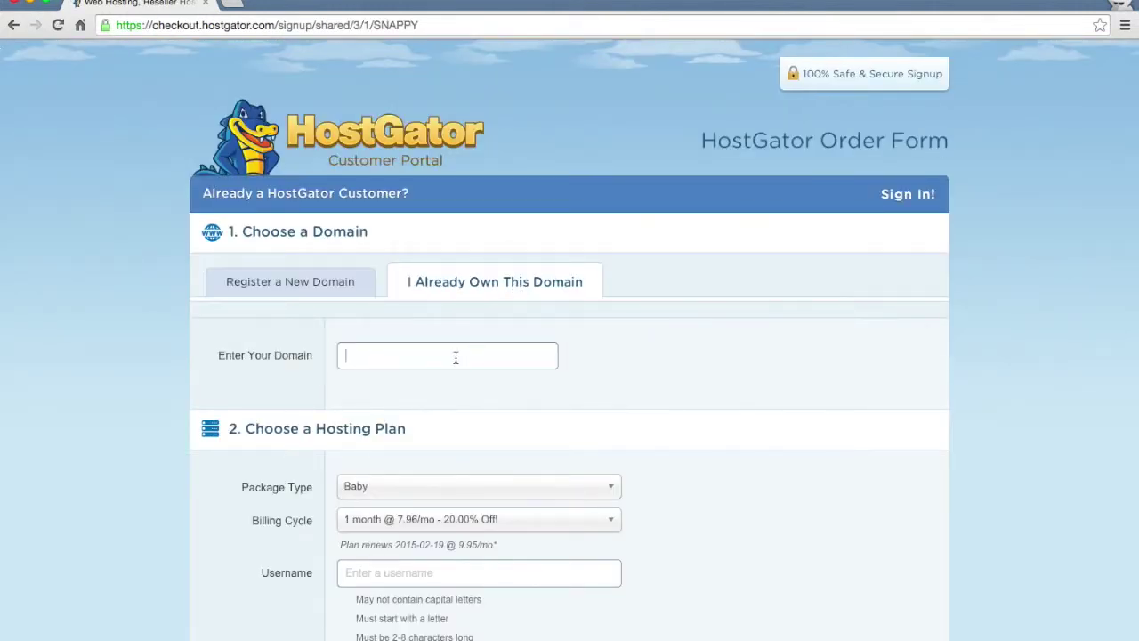
{"action": "type", "text": "buildwithoutc"}
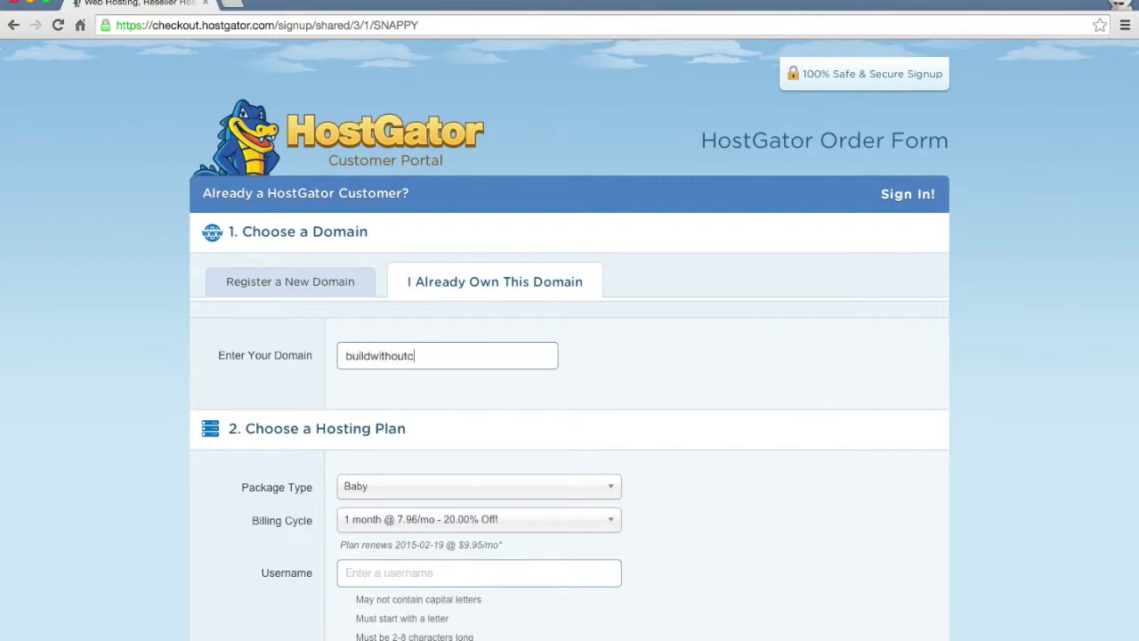
{"action": "type", "text": "ode.com"}
{"action": "key", "text": "Tab"}
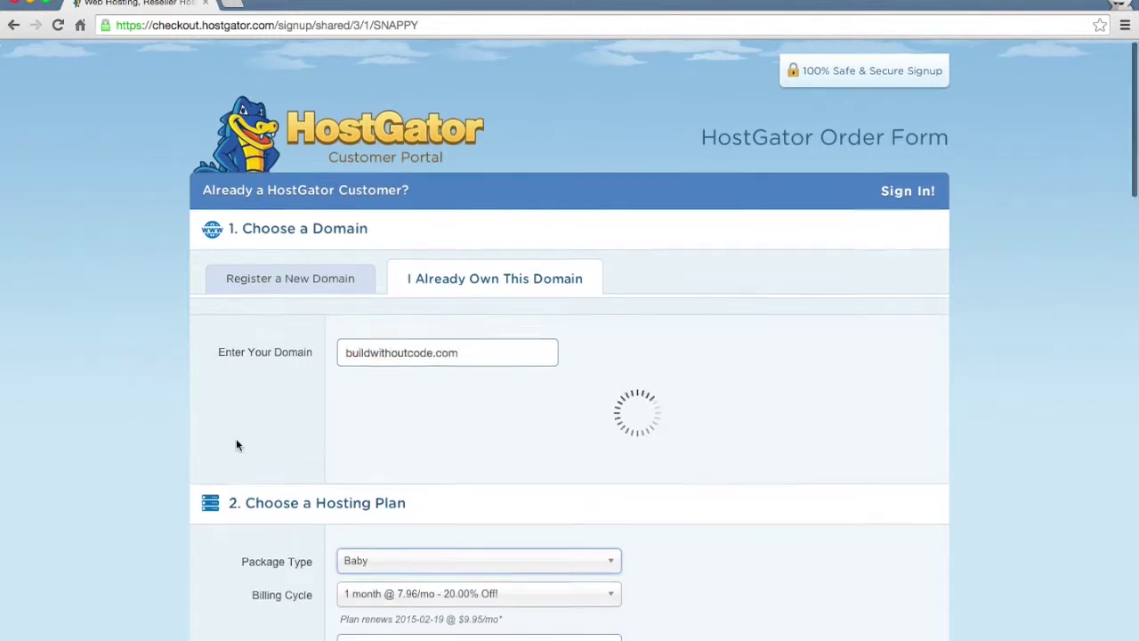
{"action": "scroll", "coordinate": [236, 437], "scroll_direction": "down", "scroll_amount": 3}
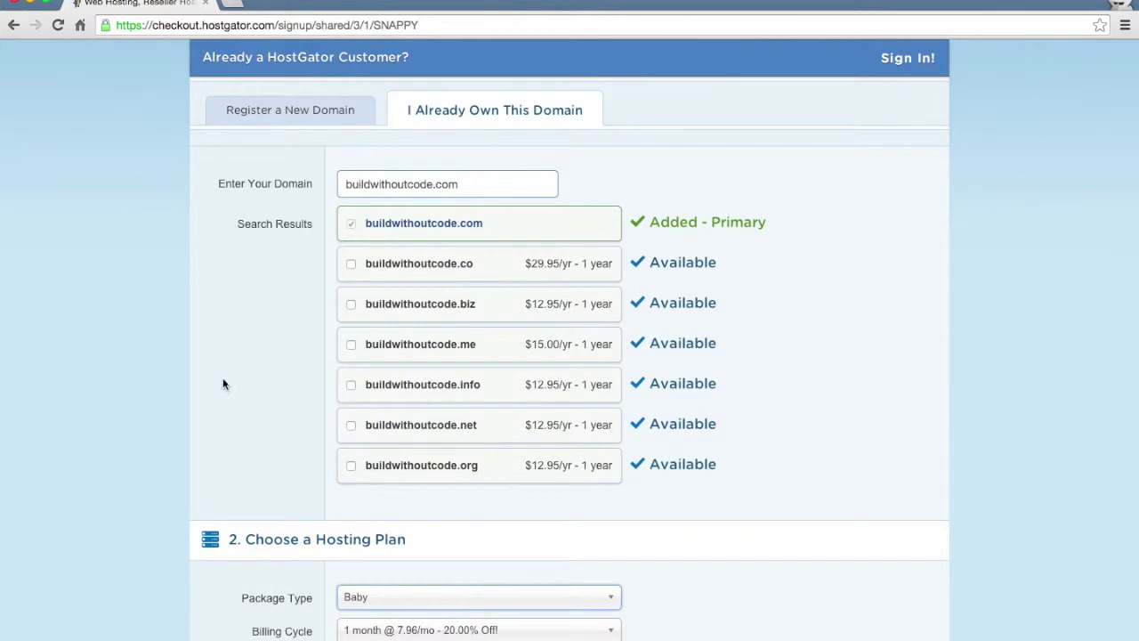
{"action": "scroll", "coordinate": [200, 427], "scroll_direction": "down", "scroll_amount": 7}
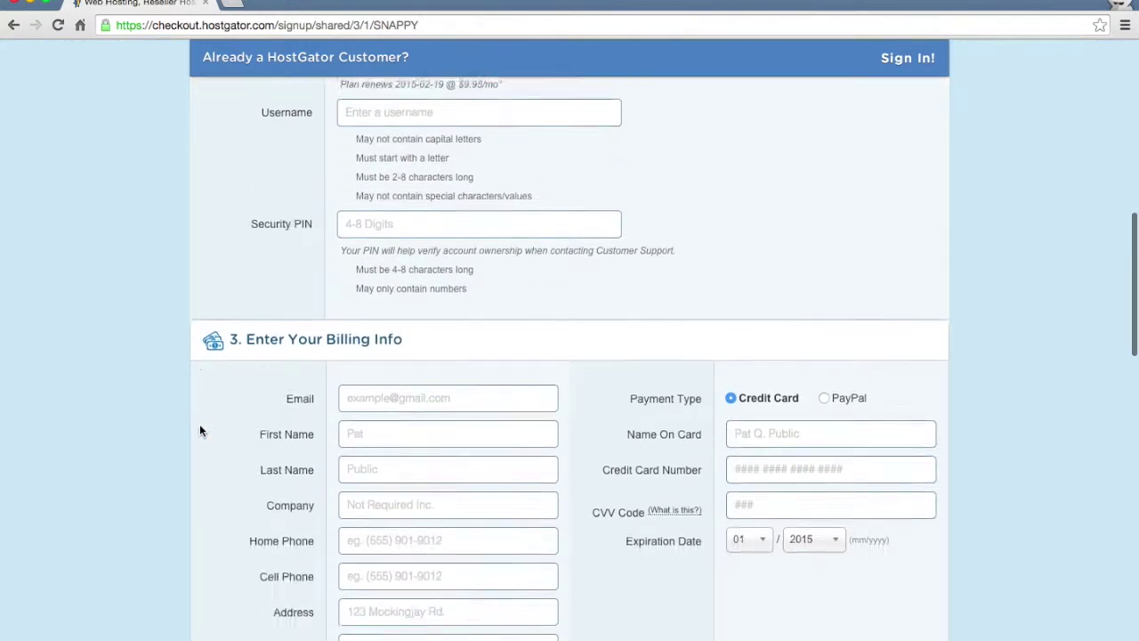
{"action": "scroll", "coordinate": [200, 425], "scroll_direction": "down", "scroll_amount": 2}
{"action": "scroll", "coordinate": [593, 575], "scroll_direction": "down", "scroll_amount": 3}
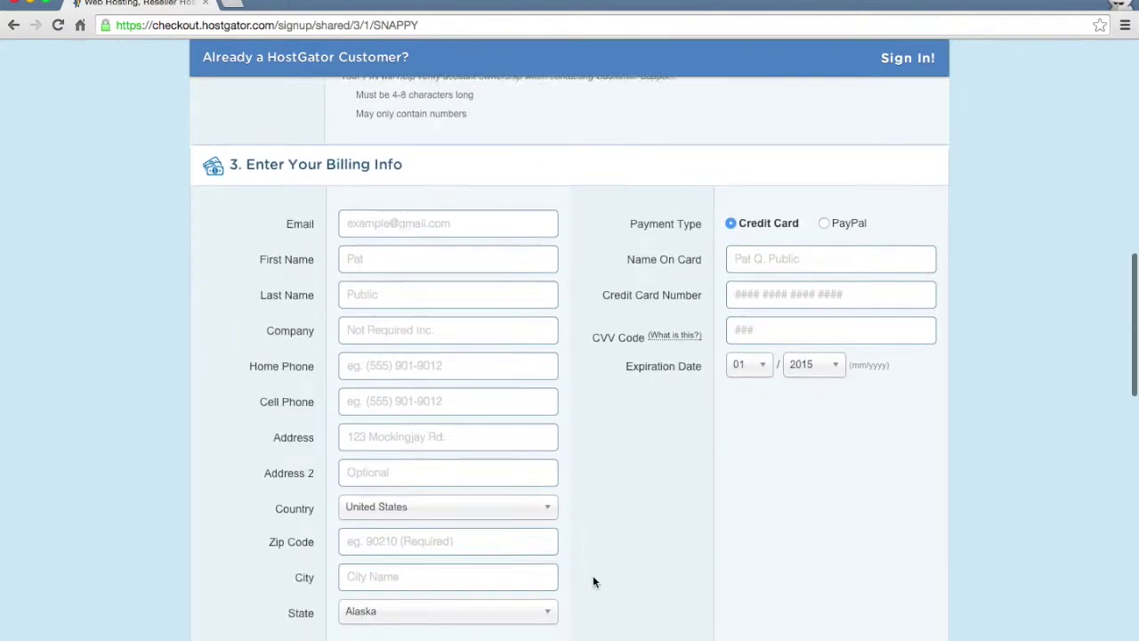
{"action": "scroll", "coordinate": [637, 566], "scroll_direction": "down", "scroll_amount": 3}
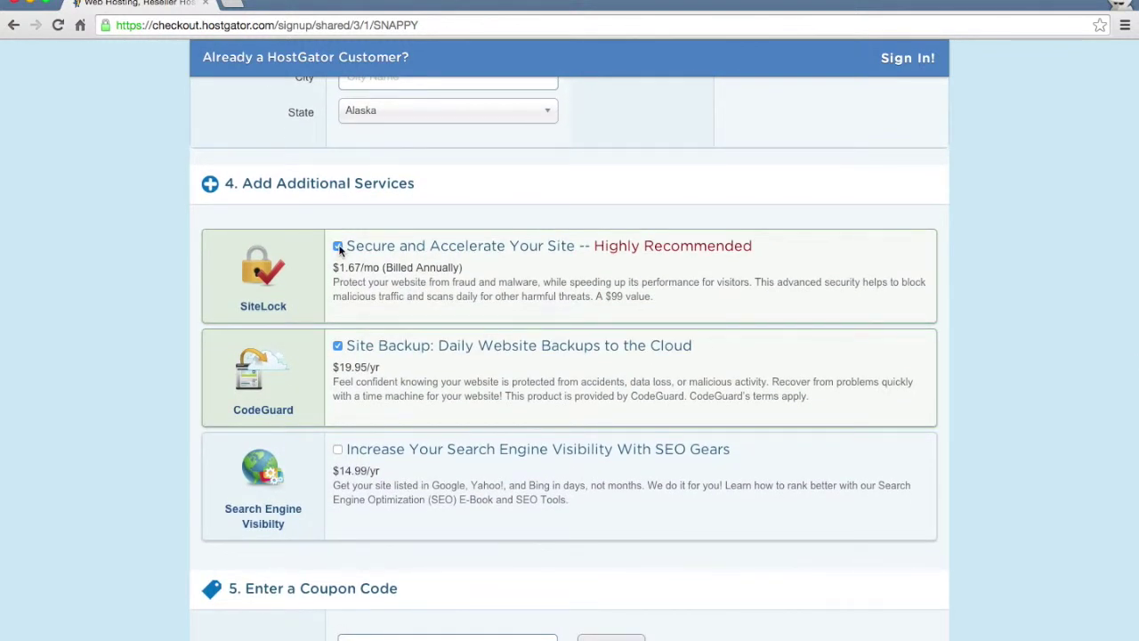
Decline the SiteLock security and CodeGuard backup add-ons.
{"action": "left_click", "coordinate": [337, 247]}
{"action": "left_click", "coordinate": [338, 347]}
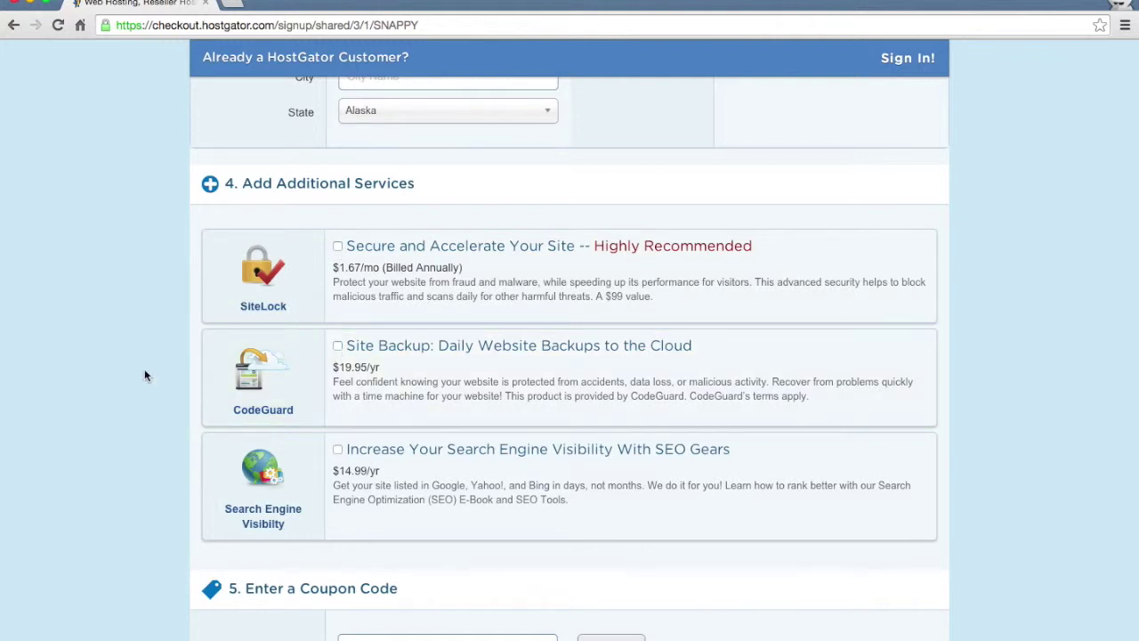
{"action": "scroll", "coordinate": [188, 394], "scroll_direction": "down", "scroll_amount": 1}
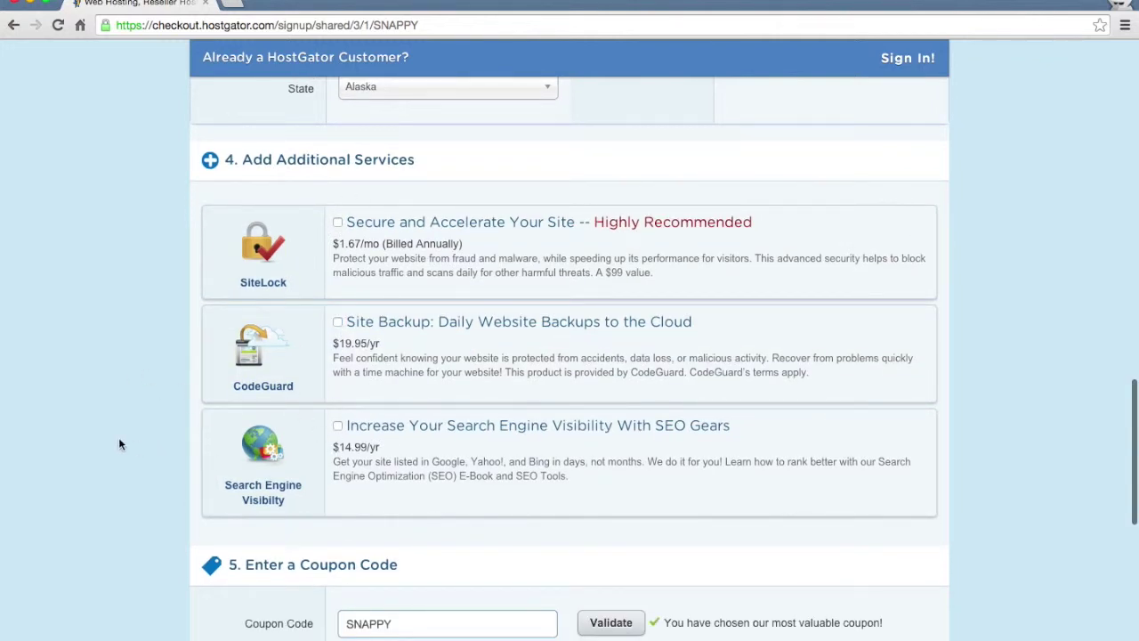
{"action": "scroll", "coordinate": [120, 443], "scroll_direction": "down", "scroll_amount": 5}
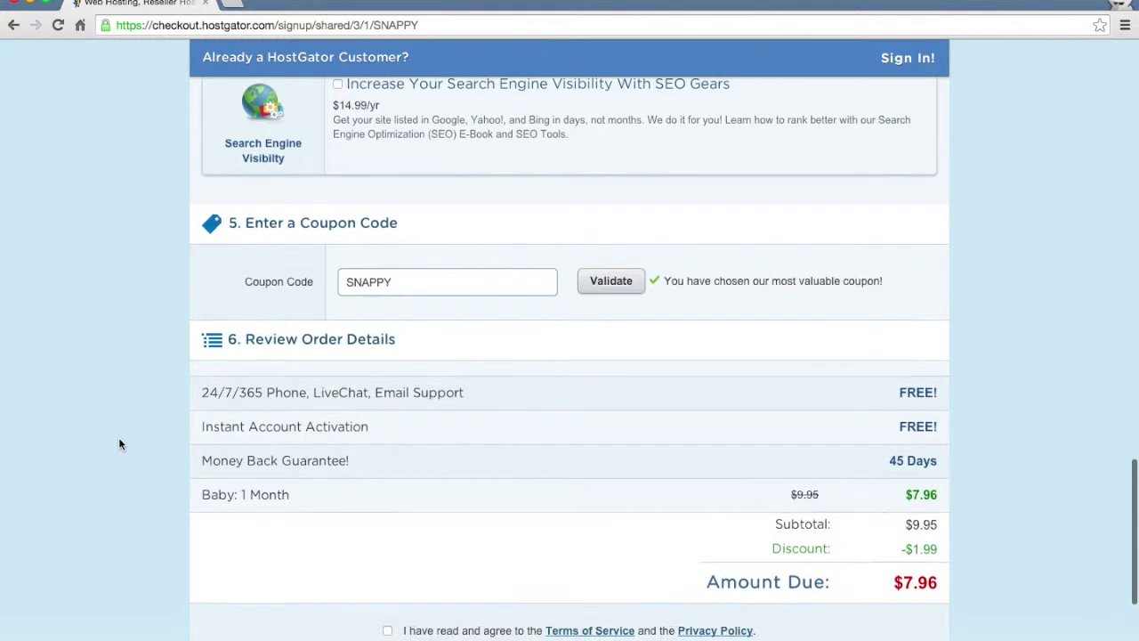
{"action": "scroll", "coordinate": [120, 443], "scroll_direction": "down", "scroll_amount": 1}
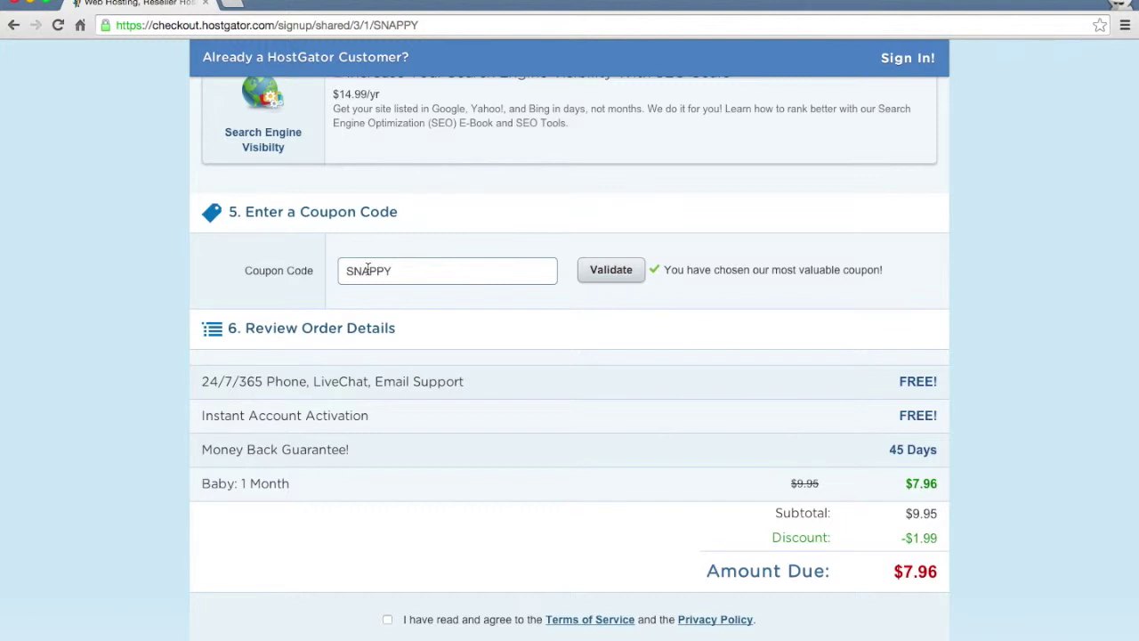
Replace coupon SNAPPY with the buildwithoutcode coupon, bringing the amount due to $7.46.
{"action": "double_click", "coordinate": [367, 269]}
{"action": "type", "text": "buildwithoutcode"}
{"action": "left_click", "coordinate": [611, 276]}
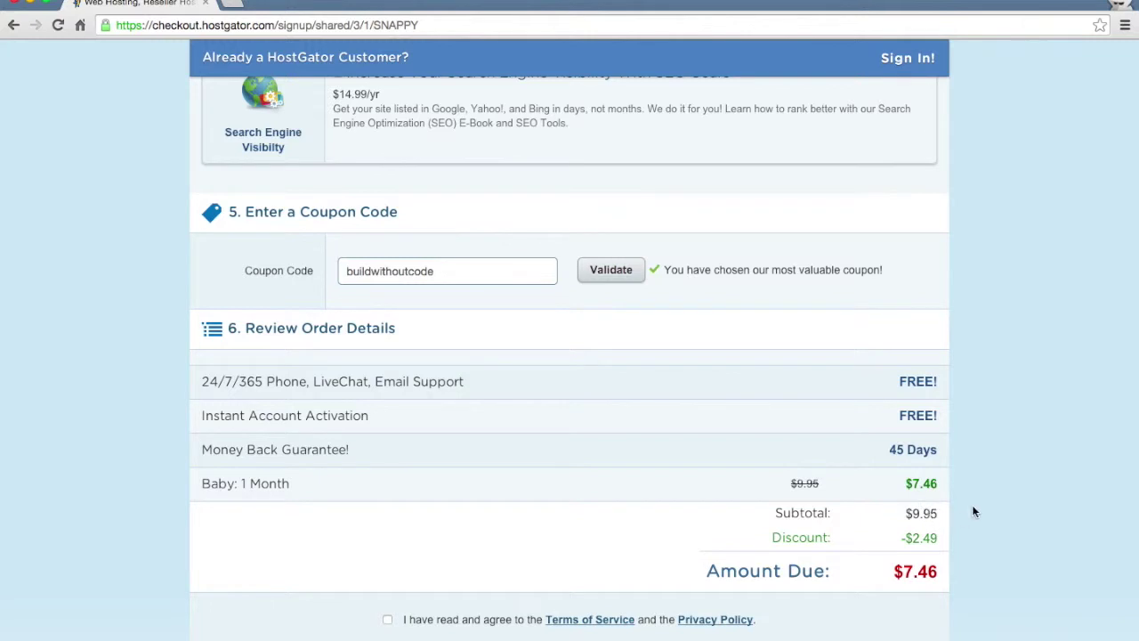
Tick 'I have read and agree to the Terms of Service'.
{"action": "scroll", "coordinate": [974, 508], "scroll_direction": "down", "scroll_amount": 1}
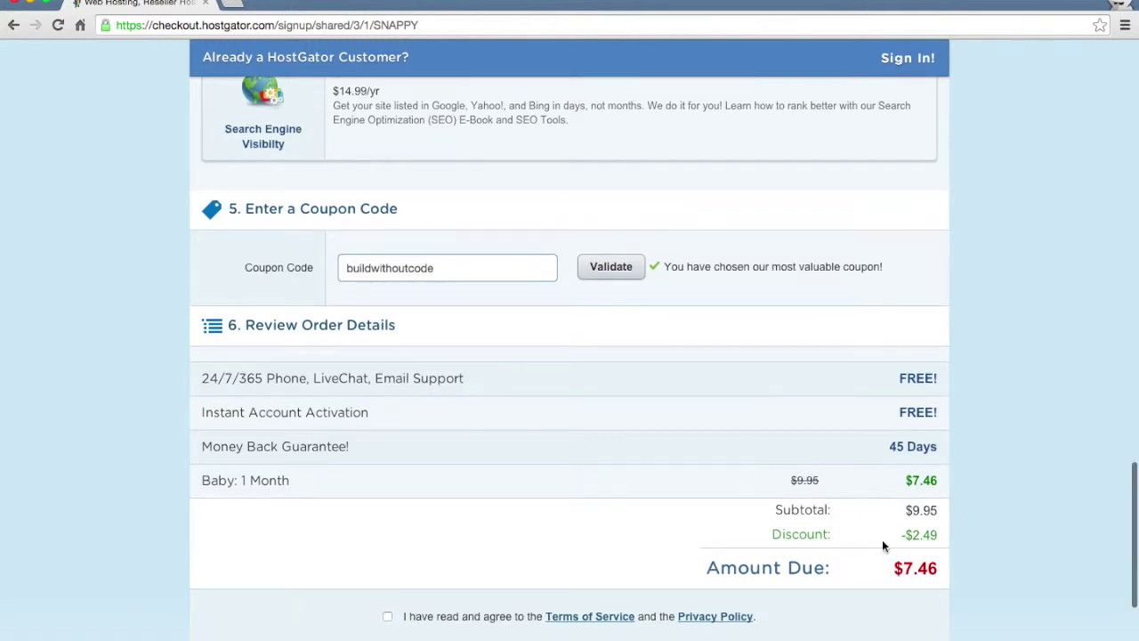
{"action": "scroll", "coordinate": [979, 489], "scroll_direction": "down", "scroll_amount": 3}
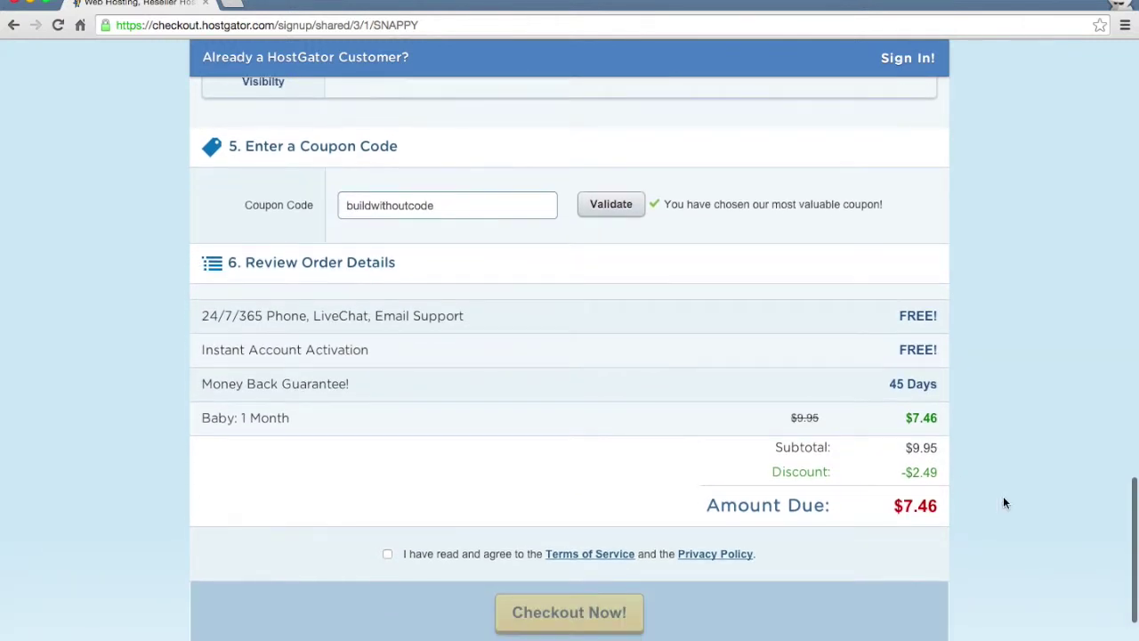
{"action": "left_click", "coordinate": [387, 553]}
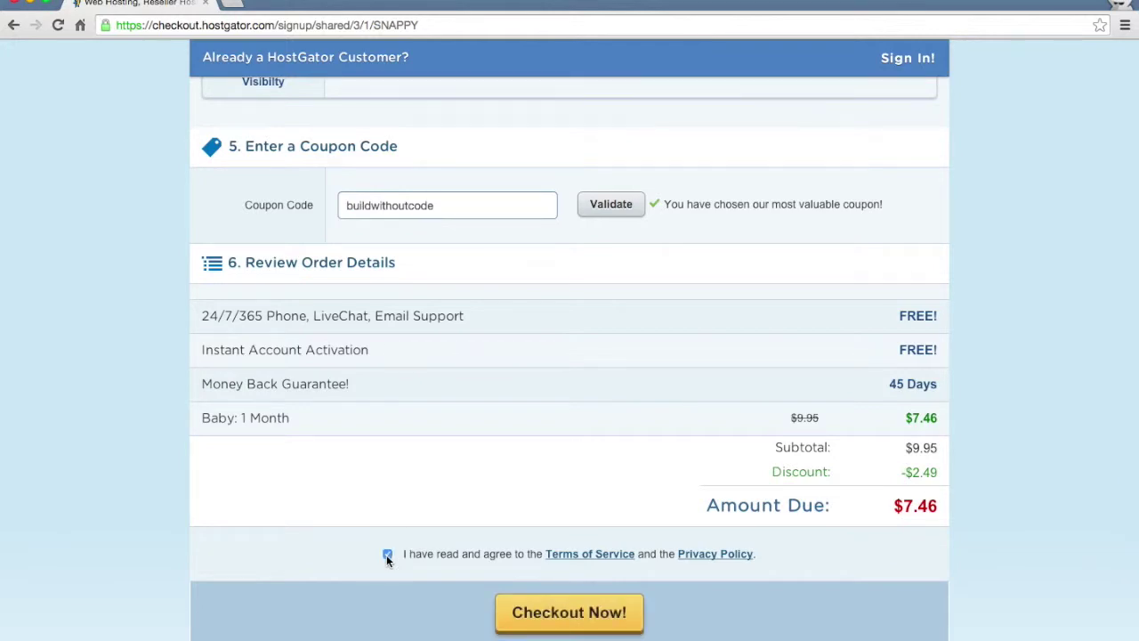
{"action": "scroll", "coordinate": [305, 560], "scroll_direction": "down", "scroll_amount": 2}
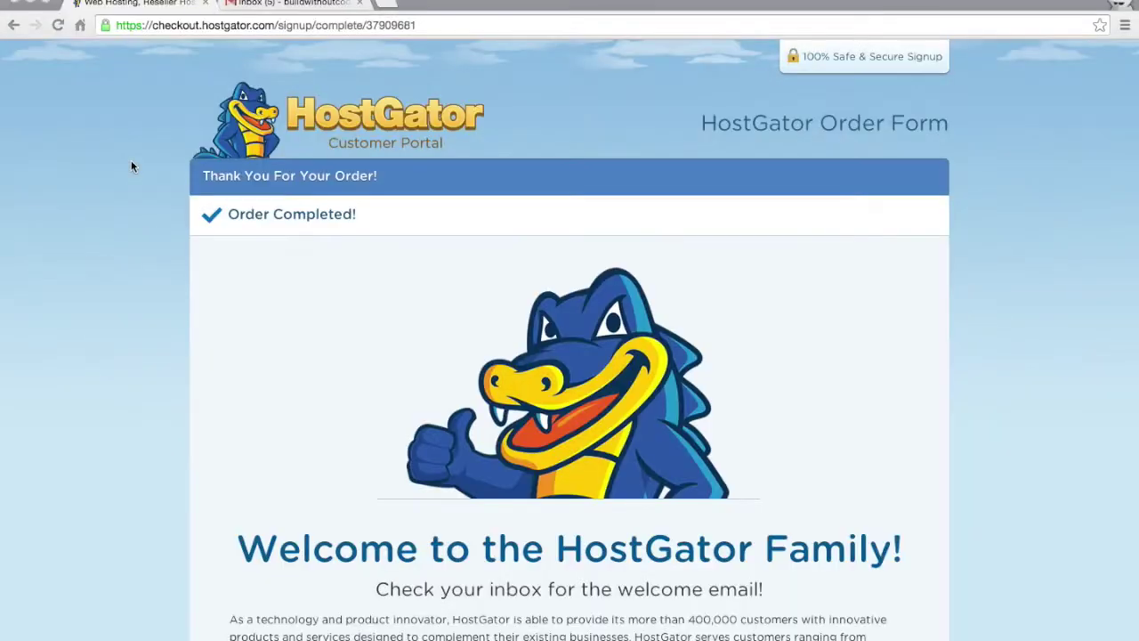
Look over the Order Completed page, then switch to the Gmail inbox tab.
{"action": "scroll", "coordinate": [131, 161], "scroll_direction": "down", "scroll_amount": 5}
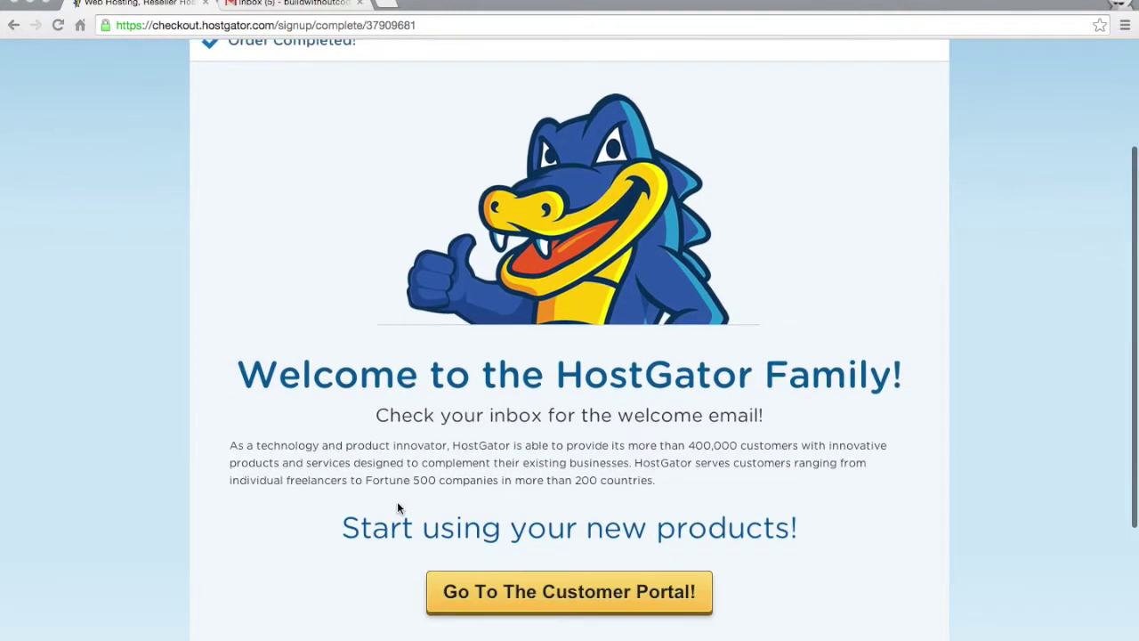
{"action": "scroll", "coordinate": [103, 316], "scroll_direction": "up", "scroll_amount": 5}
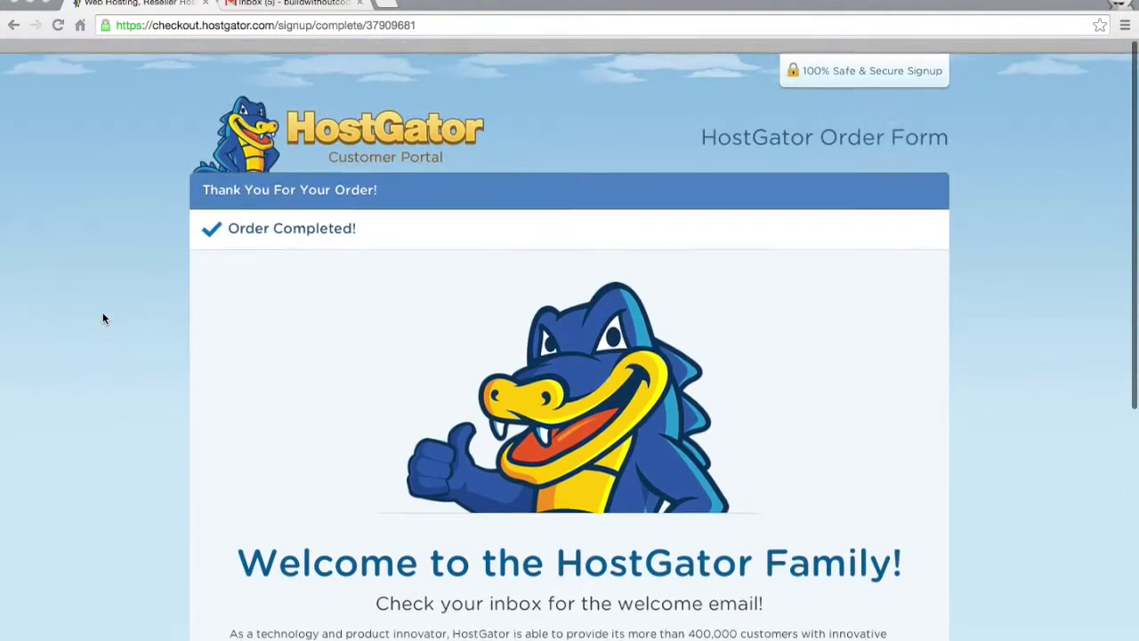
{"action": "left_click", "coordinate": [291, 5]}
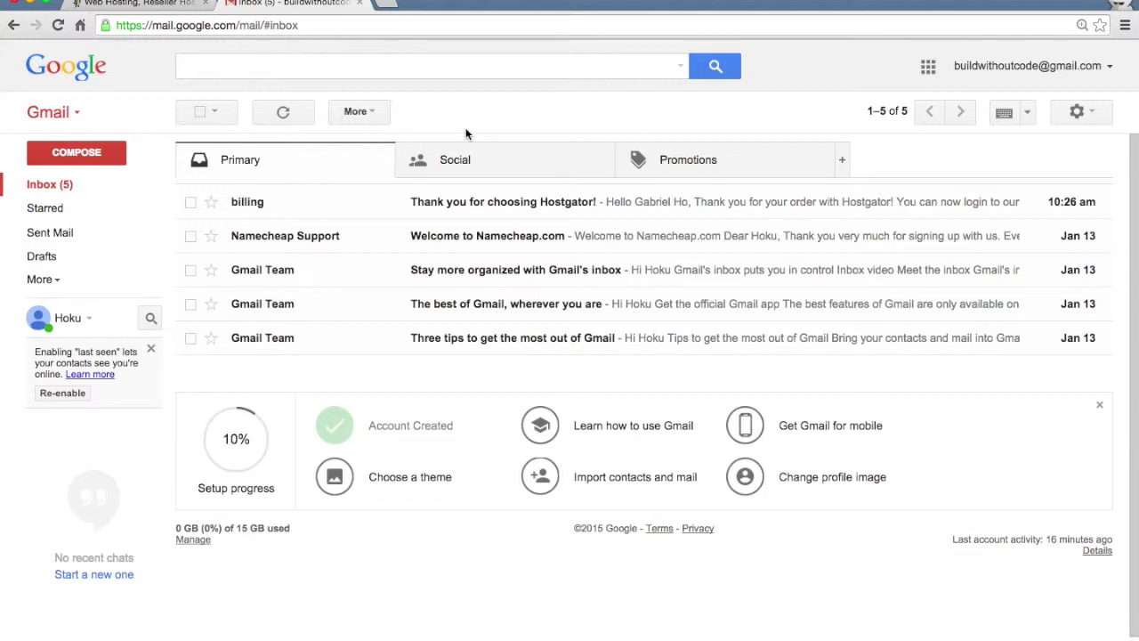
Move HostGator's 'Your Account Info' email from Spam to the inbox and open it.
{"action": "left_click", "coordinate": [55, 283]}
{"action": "left_click", "coordinate": [42, 393]}
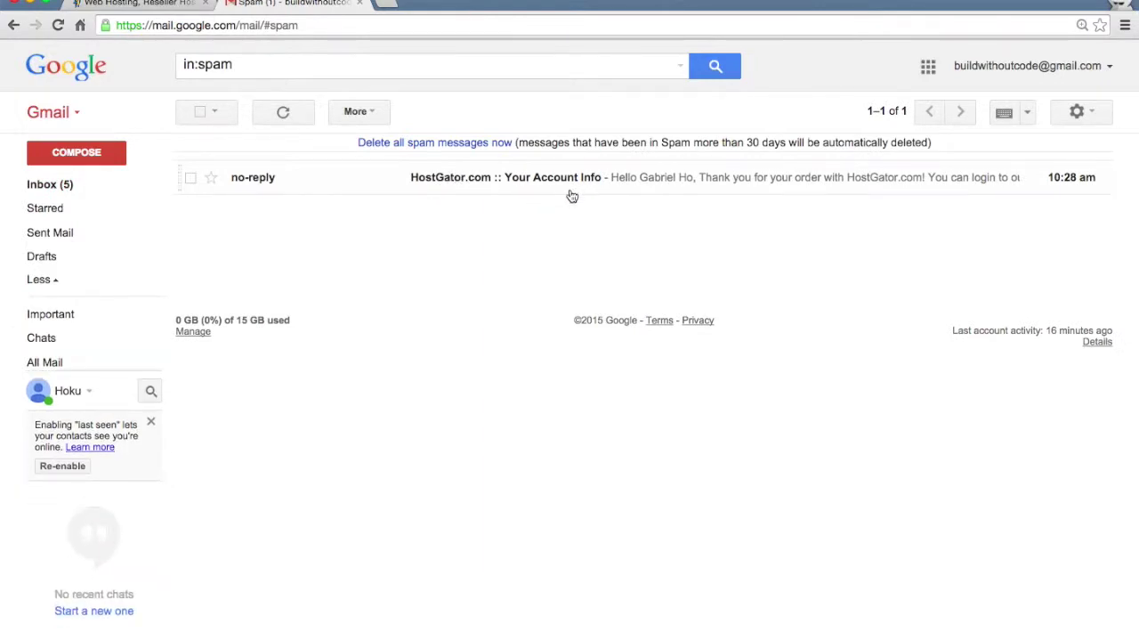
{"action": "left_click", "coordinate": [419, 180]}
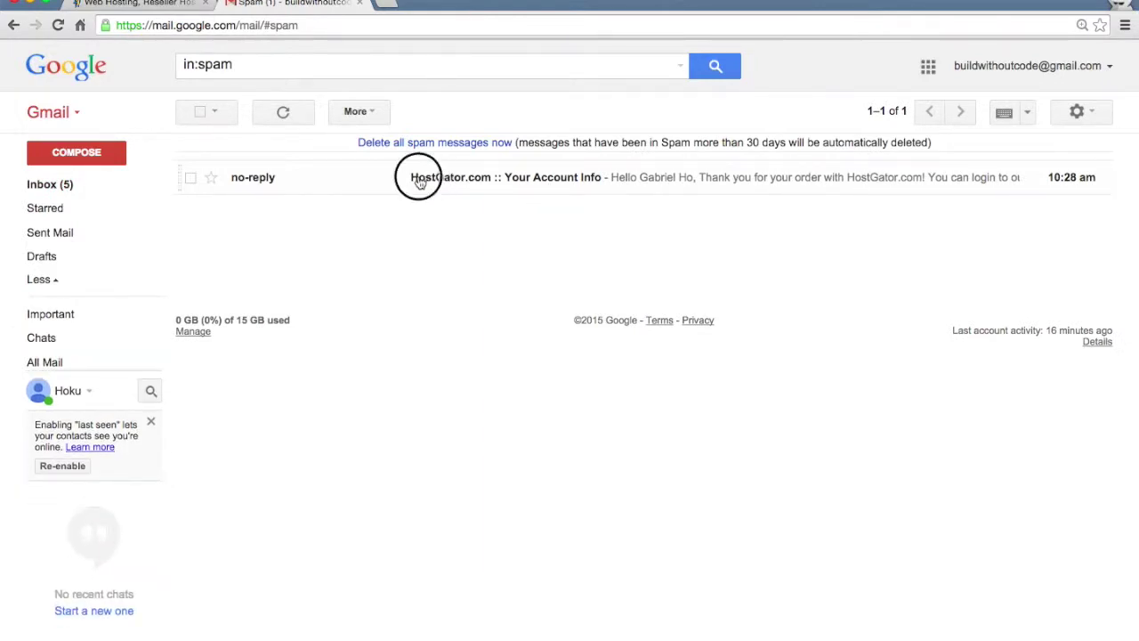
{"action": "left_click_drag", "start_coordinate": [419, 181], "coordinate": [50, 188]}
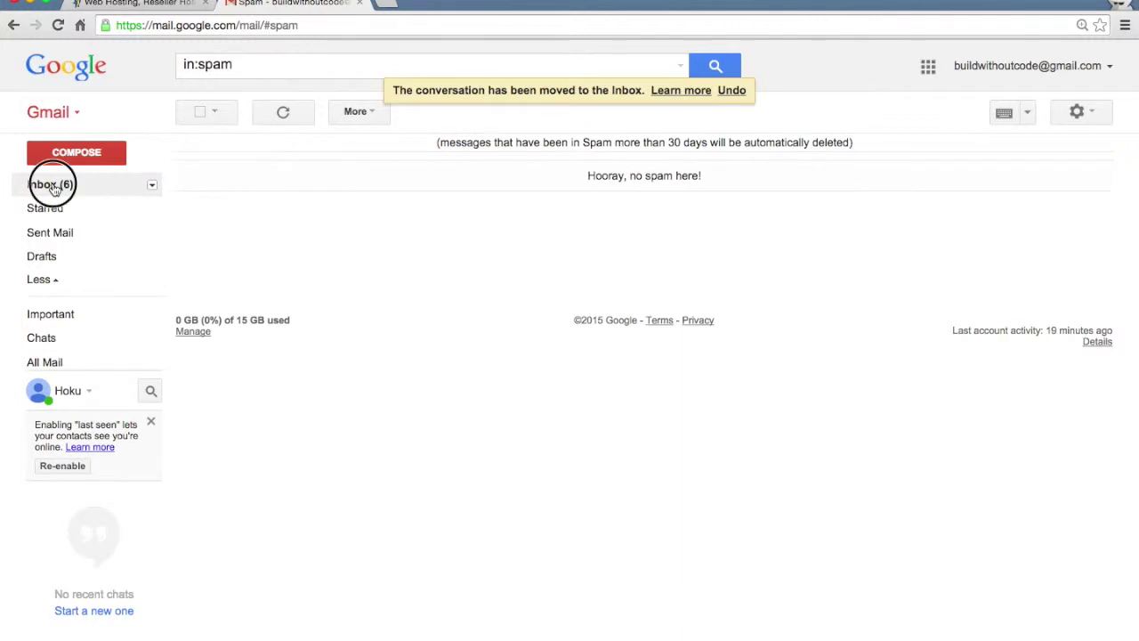
{"action": "left_click", "coordinate": [51, 185]}
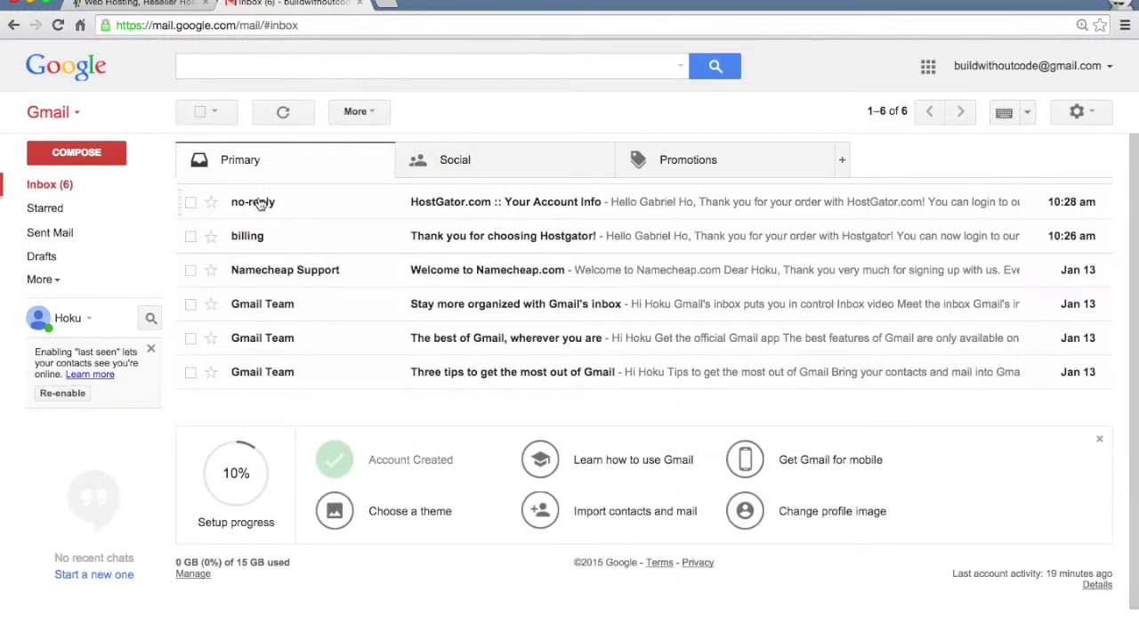
{"action": "left_click", "coordinate": [580, 203]}
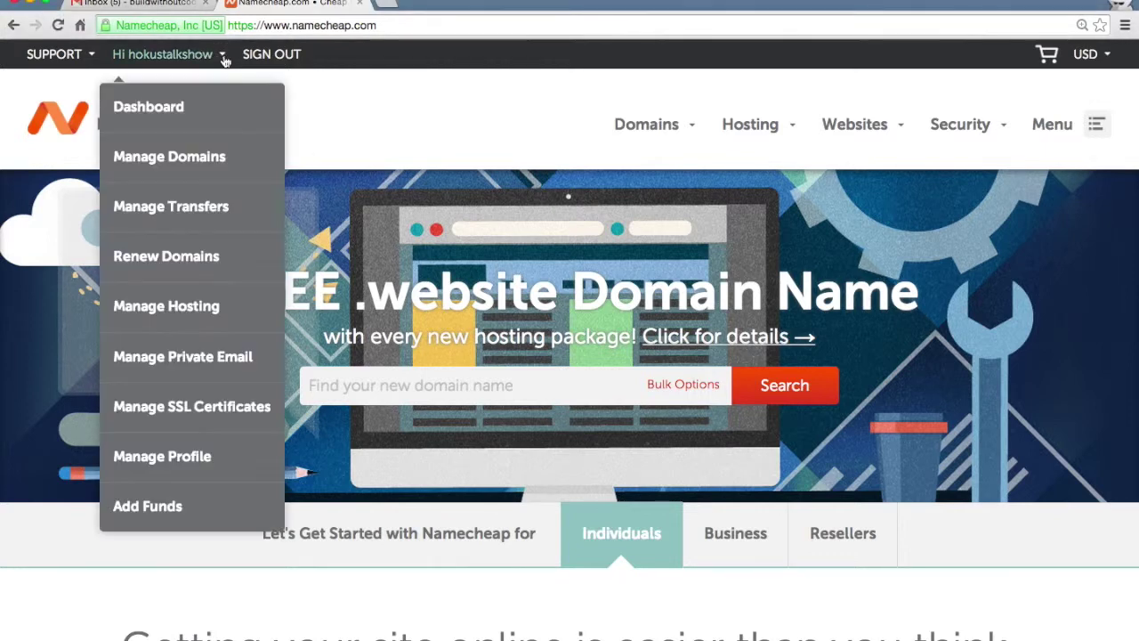
Open Transfer DNS to Webhost for buildwithoutcode.com under Namecheap's Manage Domains, then return to Gmail.
{"action": "mouse_move", "coordinate": [205, 55]}
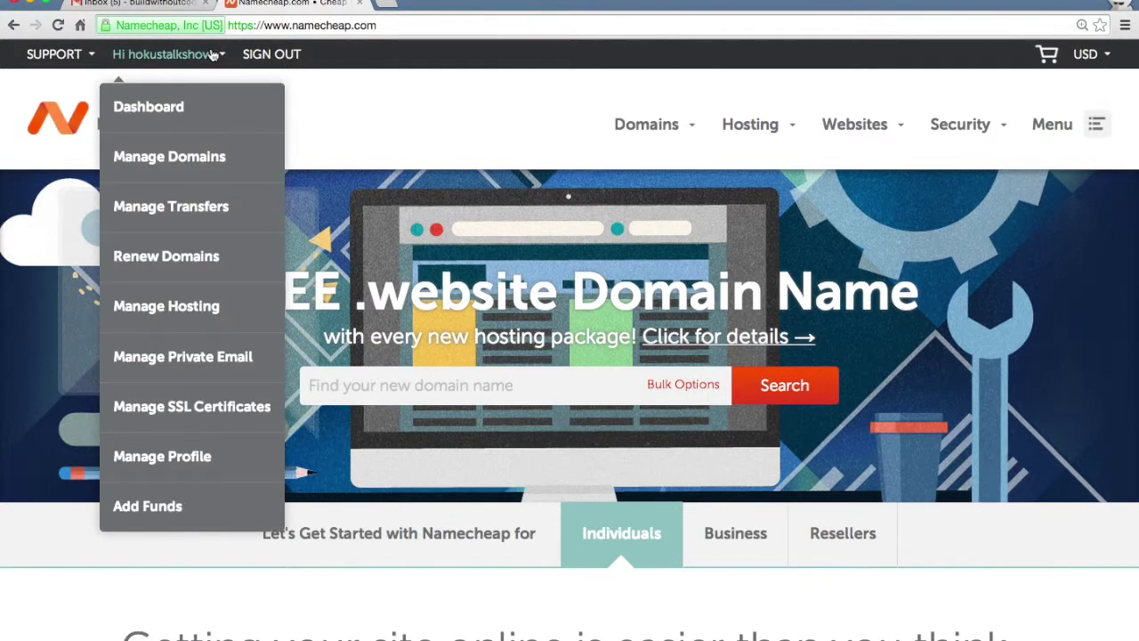
{"action": "left_click", "coordinate": [187, 163]}
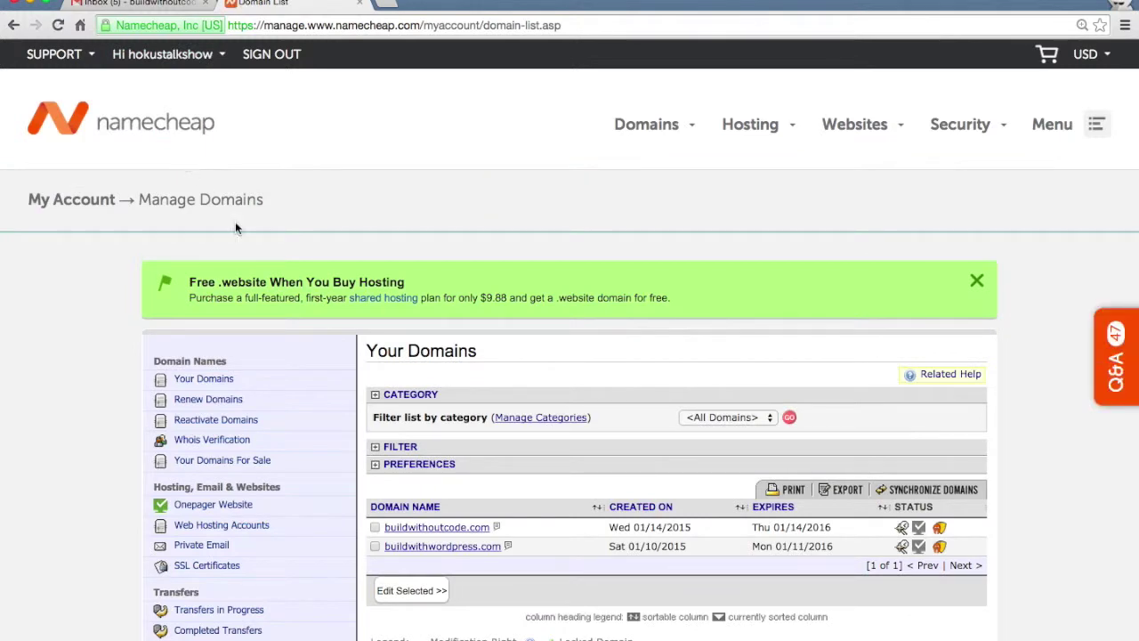
{"action": "left_click", "coordinate": [423, 531]}
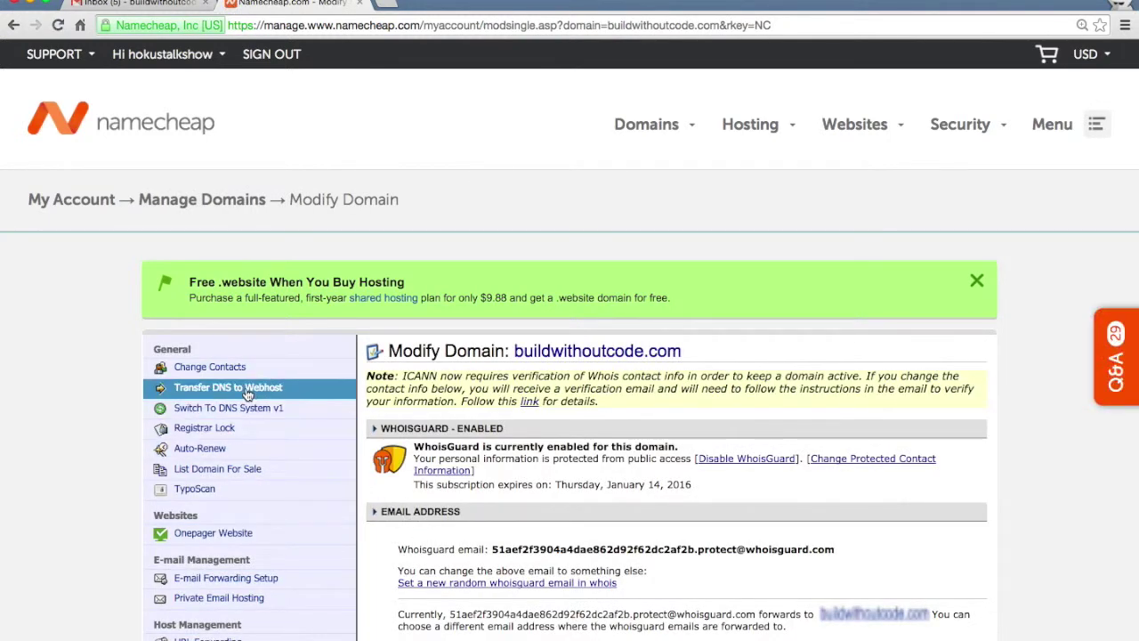
{"action": "left_click", "coordinate": [248, 395]}
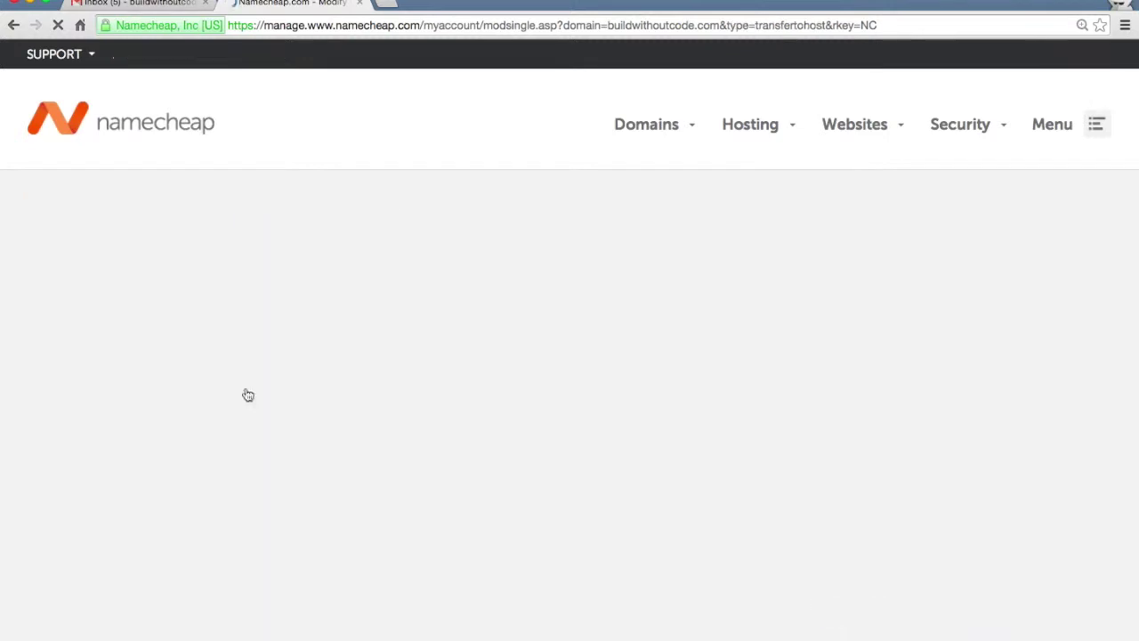
{"action": "scroll", "coordinate": [143, 452], "scroll_direction": "down", "scroll_amount": 3}
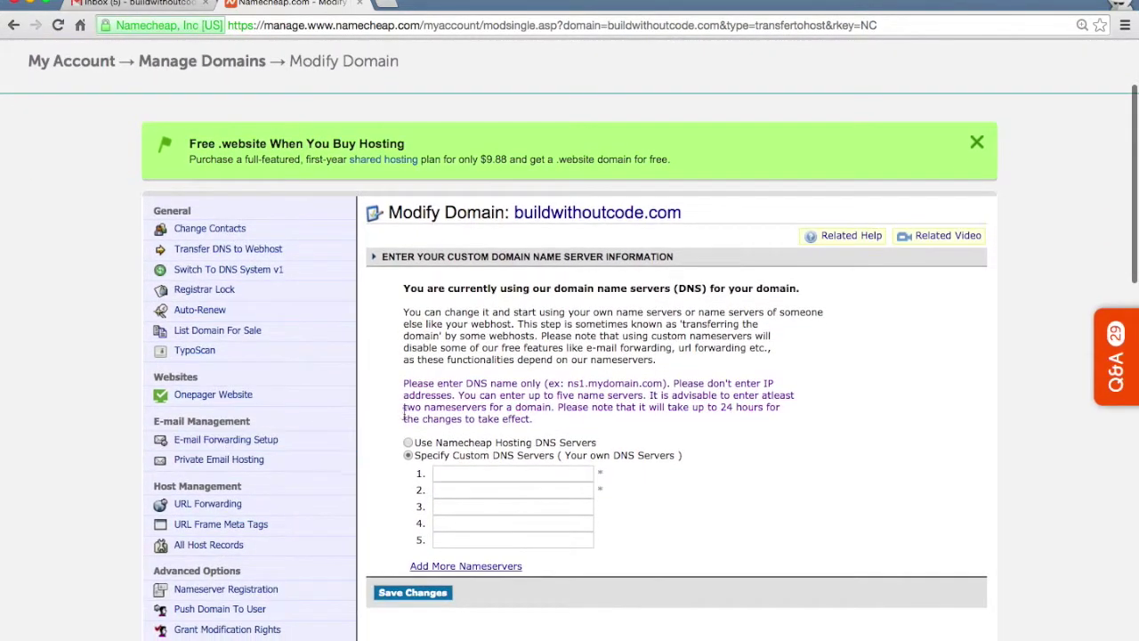
{"action": "left_click", "coordinate": [160, 5]}
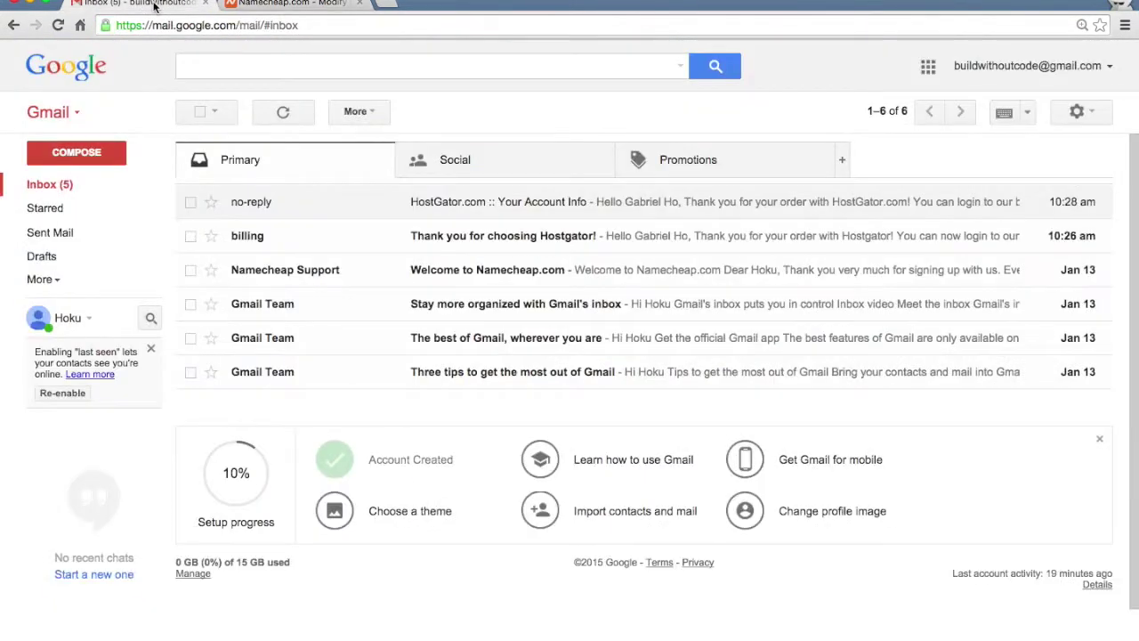
Copy the first nameserver from the HostGator email into Namecheap's nameserver field 1.
{"action": "left_click", "coordinate": [435, 204]}
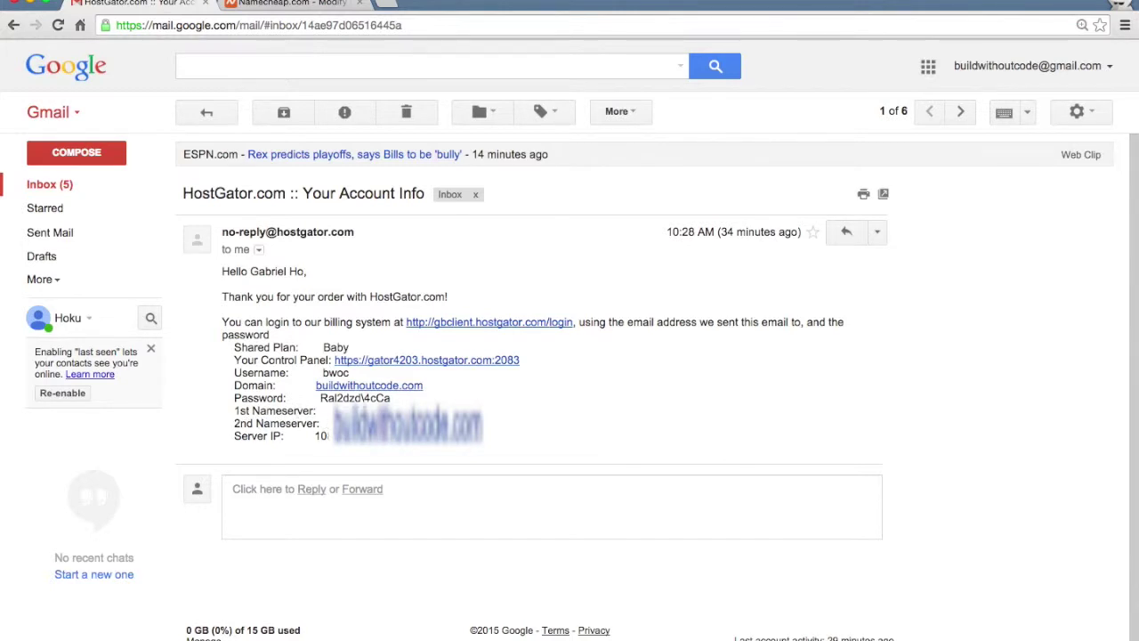
{"action": "left_click_drag", "start_coordinate": [450, 398], "coordinate": [359, 414]}
{"action": "left_click", "coordinate": [325, 398]}
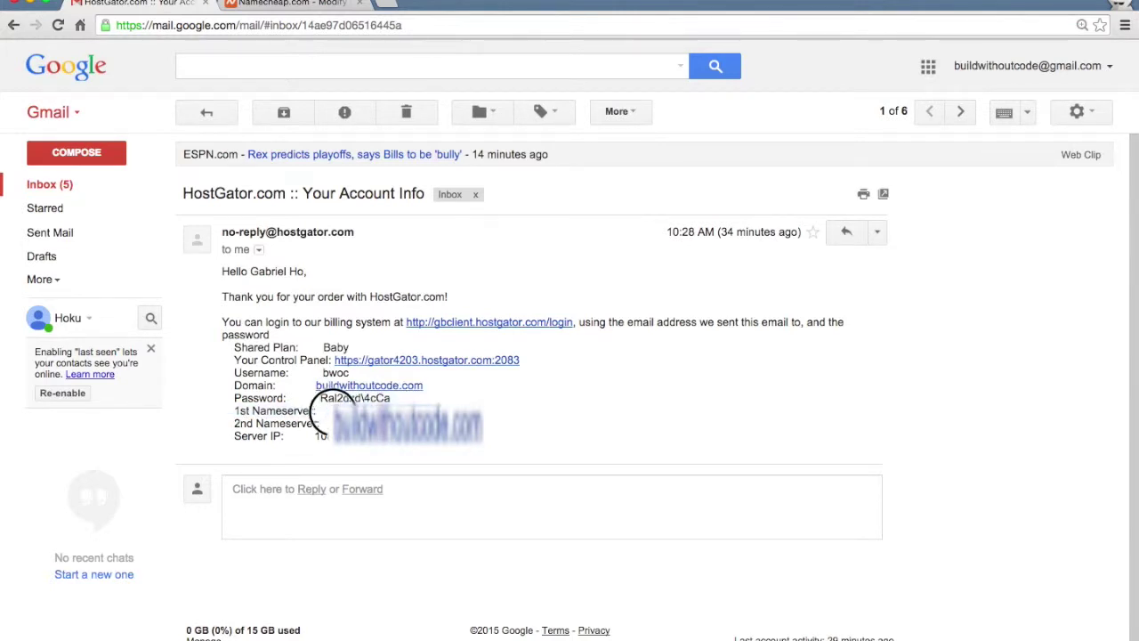
{"action": "key", "text": "ctrl+Tab"}
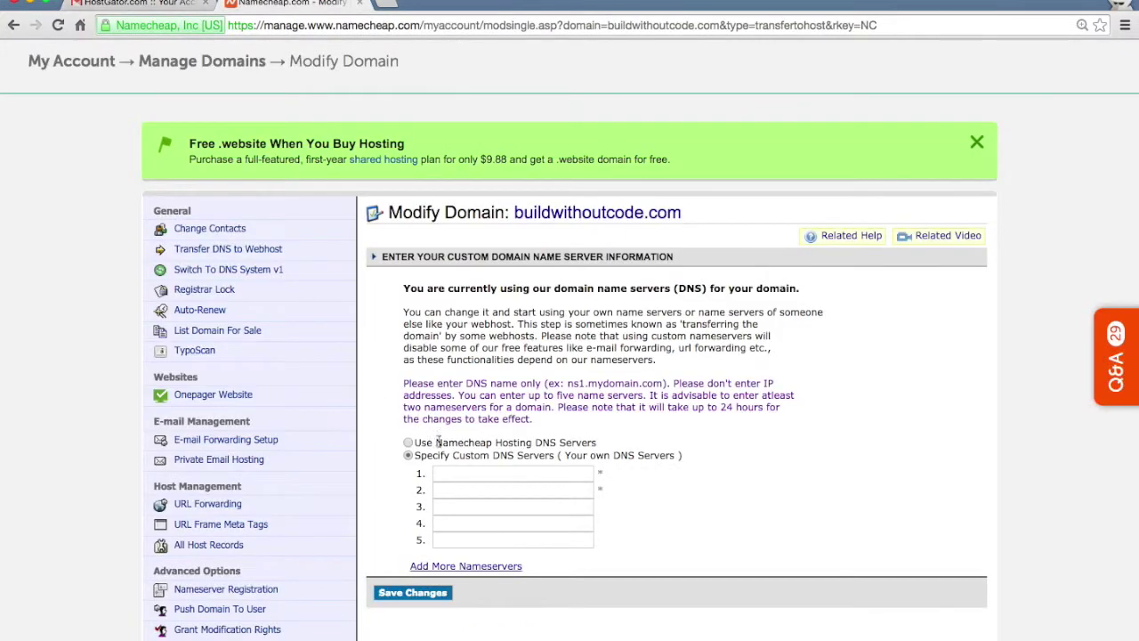
{"action": "left_click", "coordinate": [457, 470]}
{"action": "key", "text": "ctrl+v"}
Fill nameserver field 2 with the second HostGator nameserver and save the changes.
{"action": "key", "text": "ctrl+shift+Tab"}
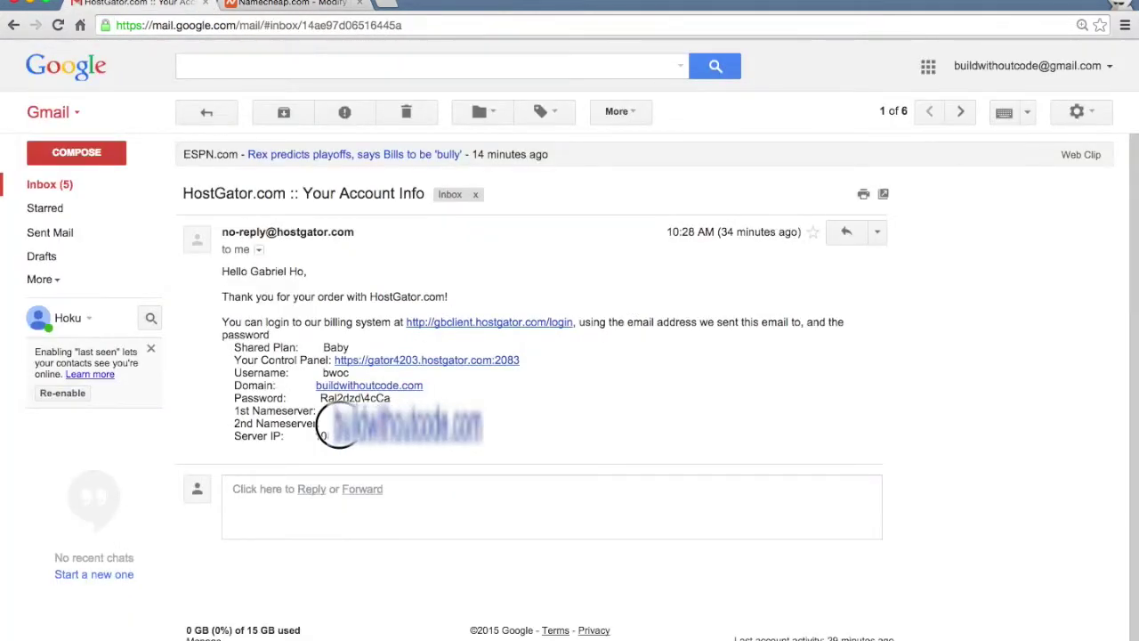
{"action": "key", "text": "ctrl+Tab"}
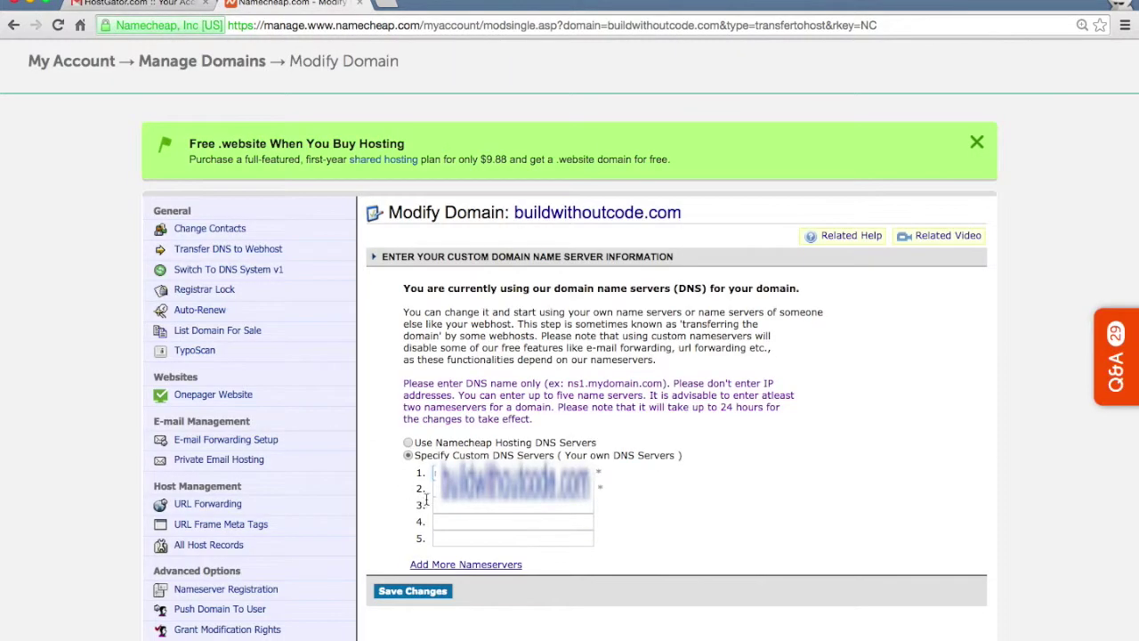
{"action": "left_click", "coordinate": [436, 488]}
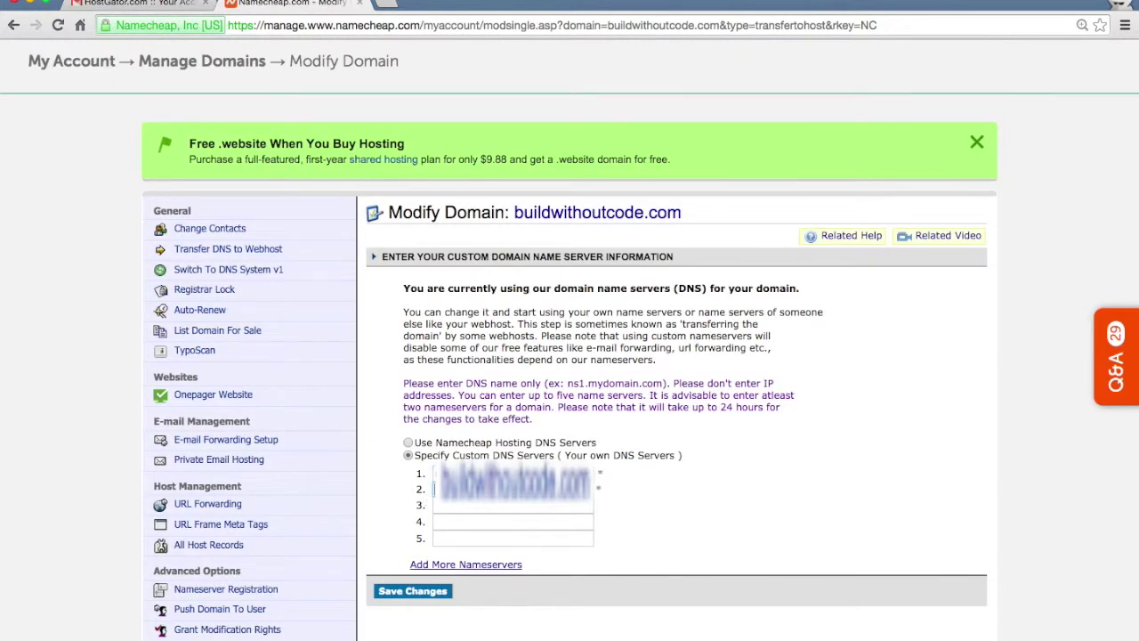
{"action": "left_click", "coordinate": [429, 594]}
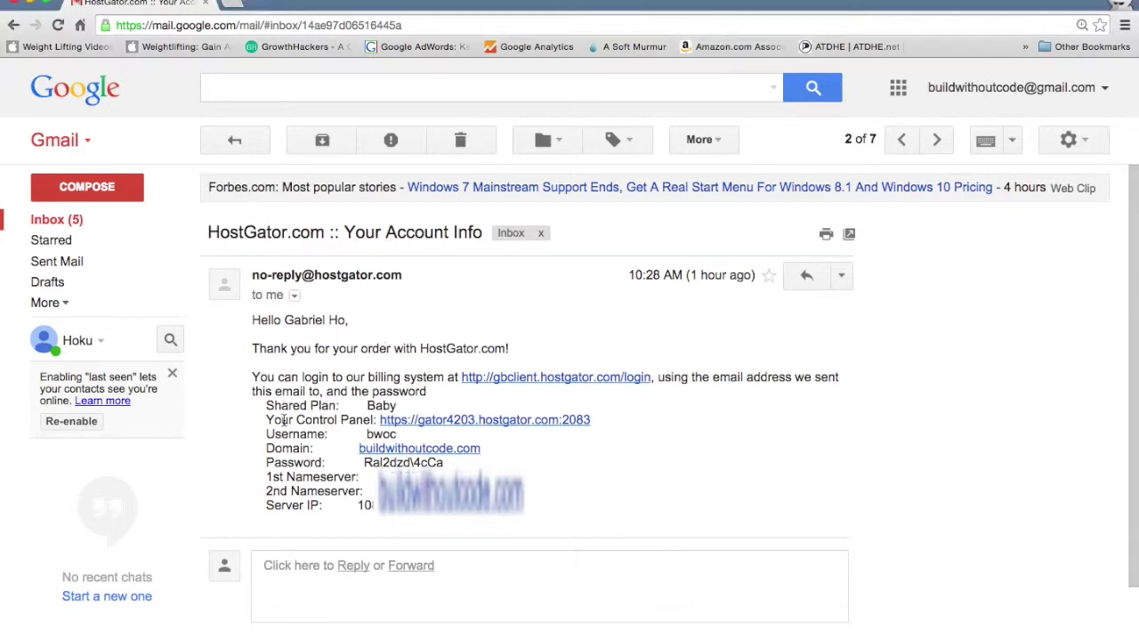
Open the cPanel login from the email and paste in the account username.
{"action": "left_click_drag", "start_coordinate": [281, 419], "coordinate": [339, 419]}
{"action": "left_click", "coordinate": [356, 420]}
{"action": "left_click", "coordinate": [405, 422]}
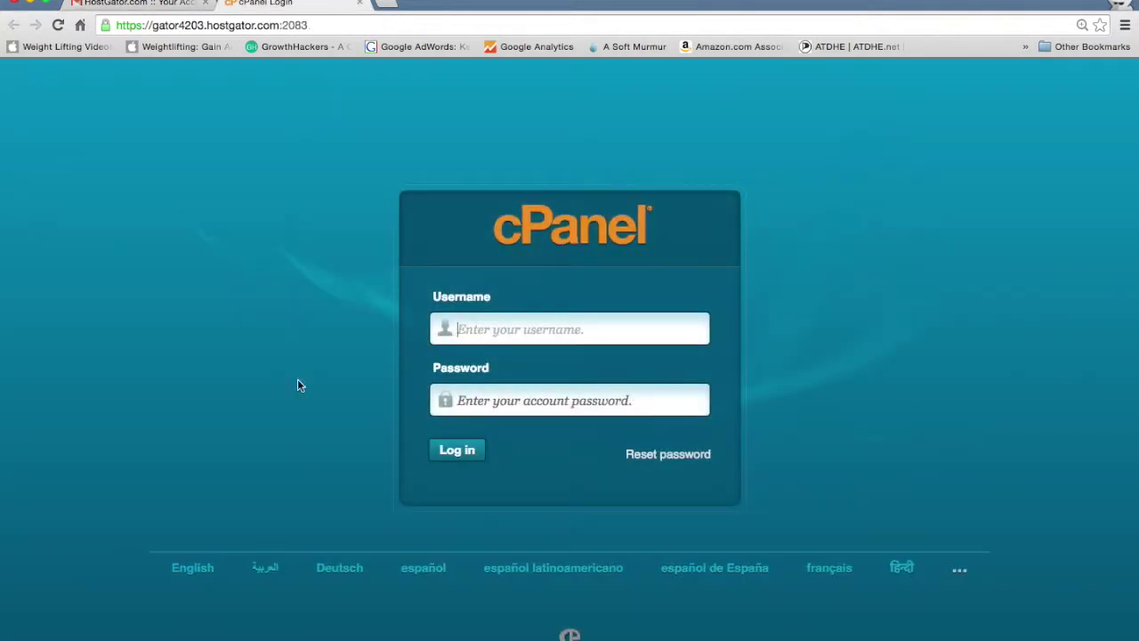
{"action": "key", "text": "ctrl+shift+Tab"}
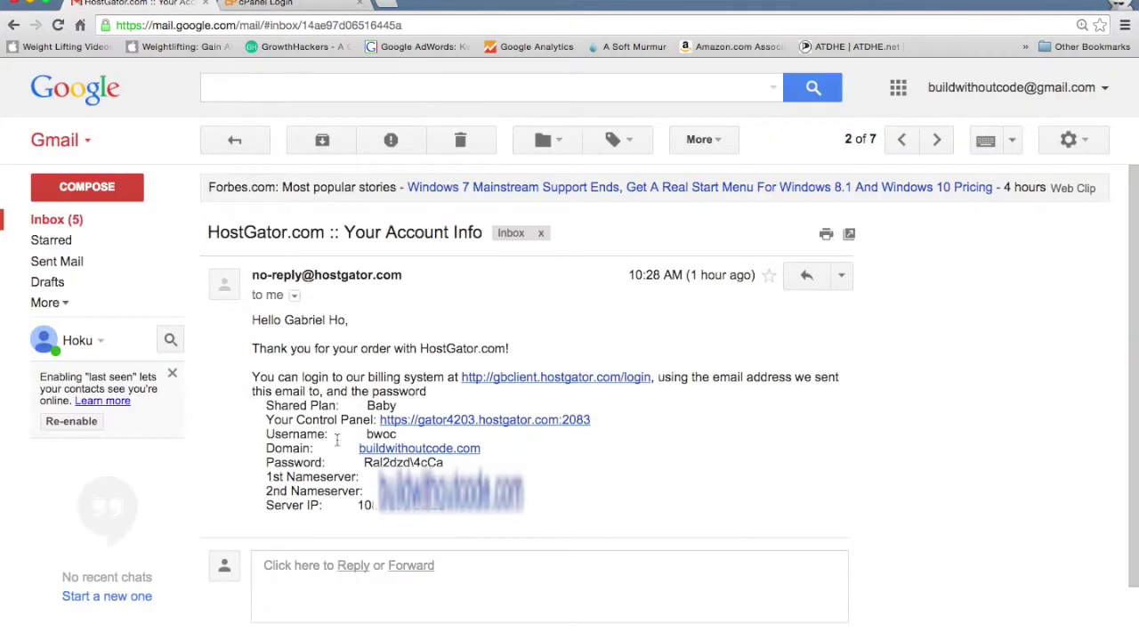
{"action": "left_click_drag", "start_coordinate": [302, 431], "coordinate": [396, 433]}
{"action": "key", "text": "ctrl+c"}
{"action": "key", "text": "ctrl+Tab"}
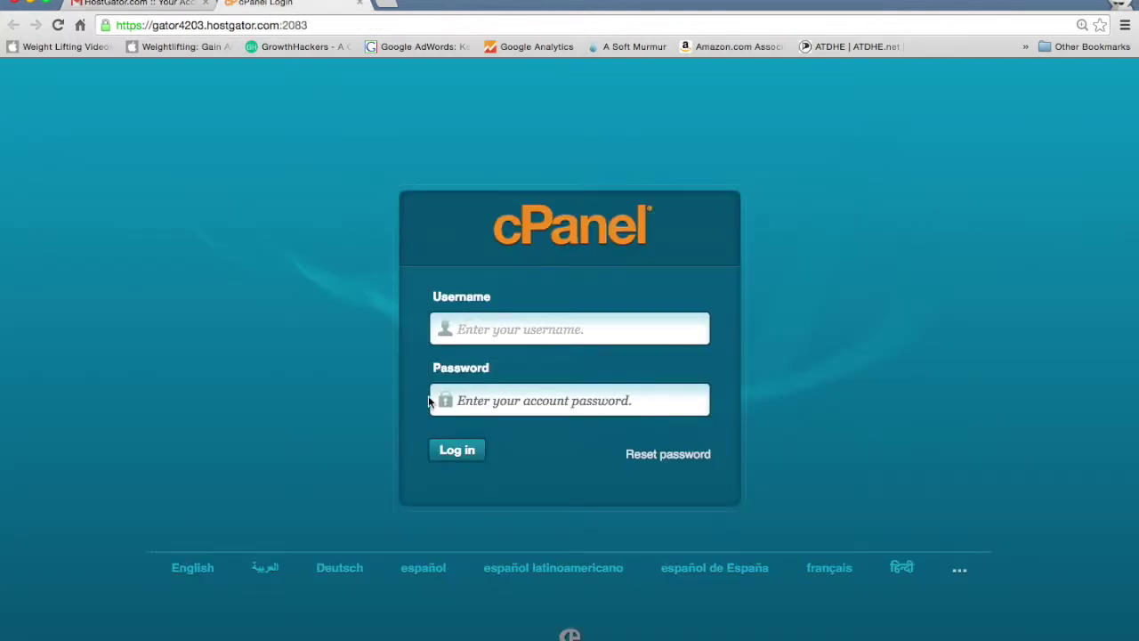
{"action": "key", "text": "ctrl+v"}
Paste the account password from the email into cPanel and log in.
{"action": "key", "text": "ctrl+shift+Tab"}
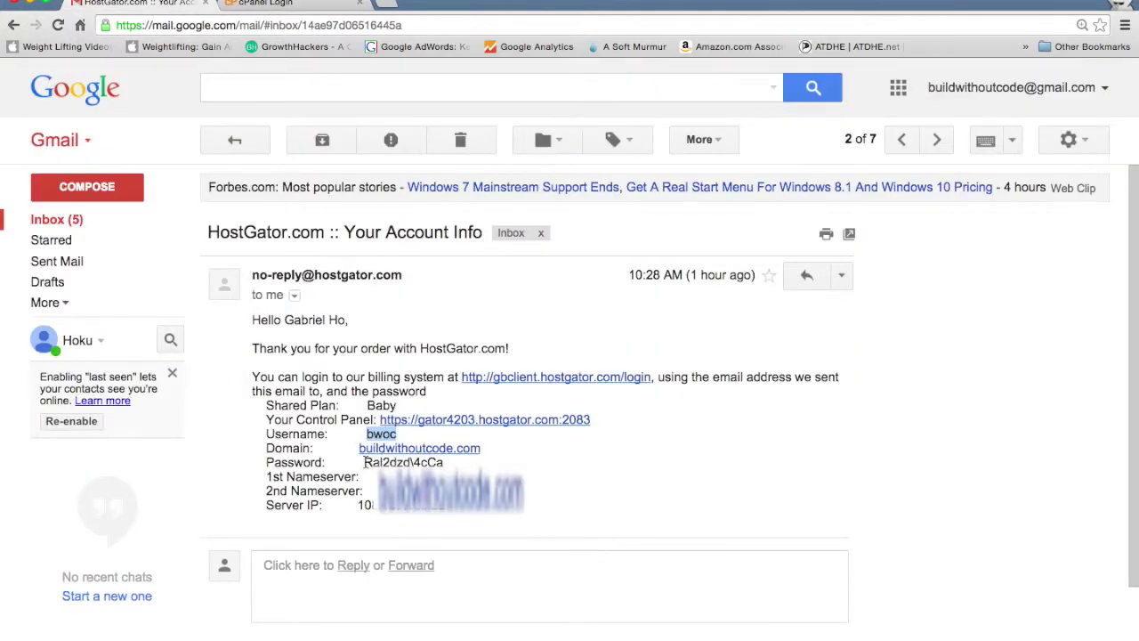
{"action": "left_click_drag", "start_coordinate": [364, 462], "coordinate": [443, 464]}
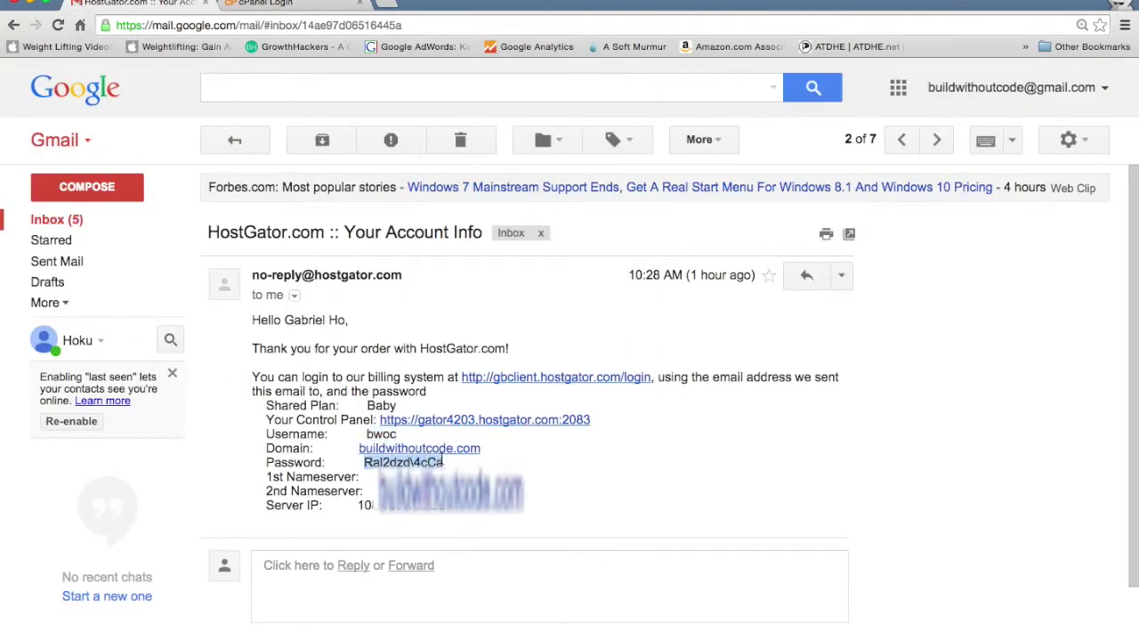
{"action": "key", "text": "ctrl+Tab"}
{"action": "key", "text": "Tab"}
{"action": "key", "text": "ctrl+v"}
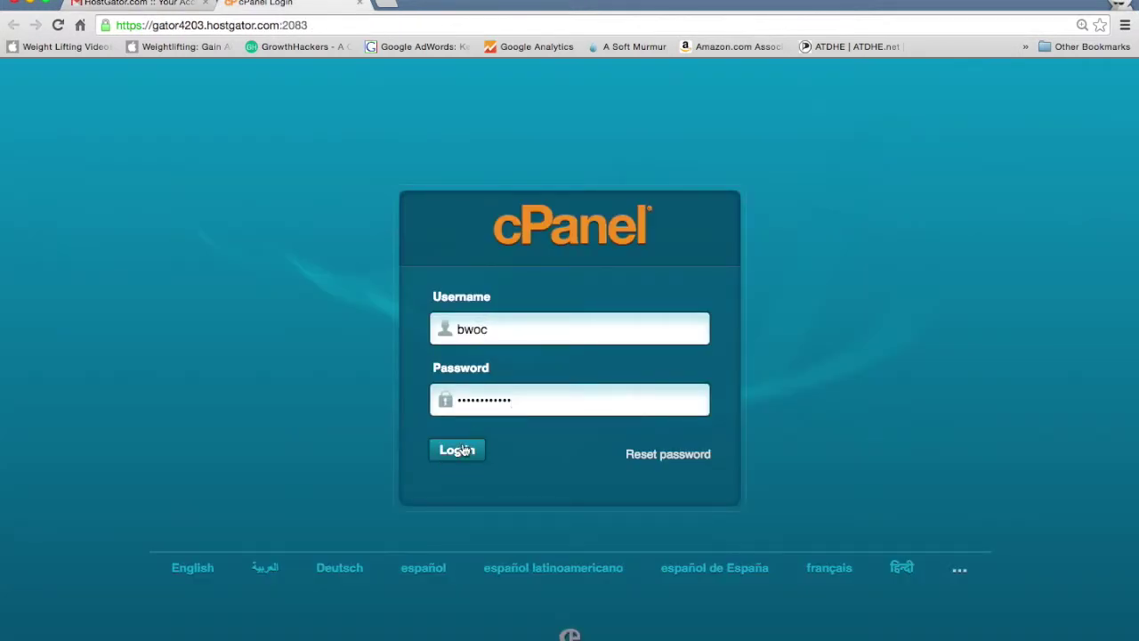
{"action": "left_click", "coordinate": [462, 449]}
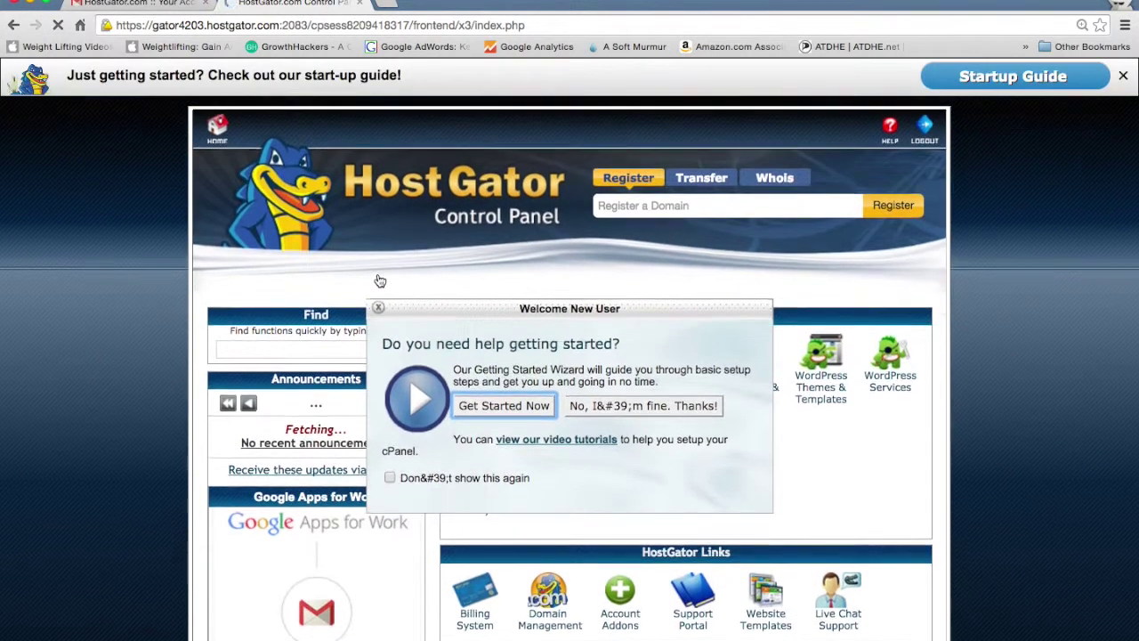
Dismiss the welcome prompt and open QuickInstall's WordPress install form for buildwithoutcode.com.
{"action": "left_click", "coordinate": [379, 307]}
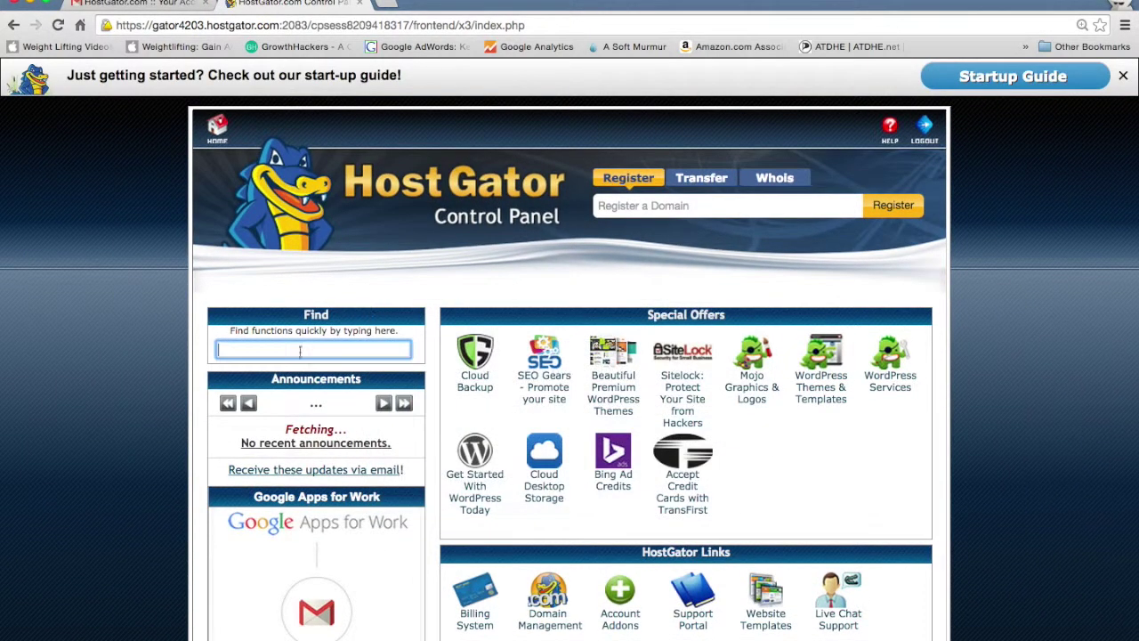
{"action": "scroll", "coordinate": [174, 410], "scroll_direction": "down", "scroll_amount": 4}
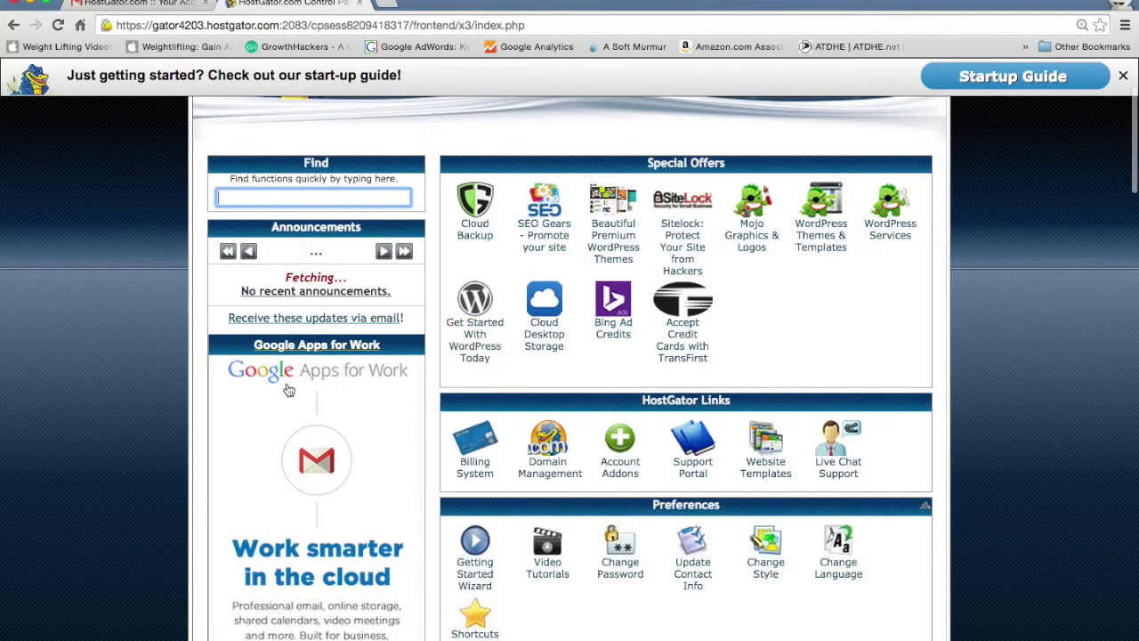
{"action": "scroll", "coordinate": [103, 408], "scroll_direction": "down", "scroll_amount": 10}
{"action": "scroll", "coordinate": [103, 408], "scroll_direction": "up", "scroll_amount": 3}
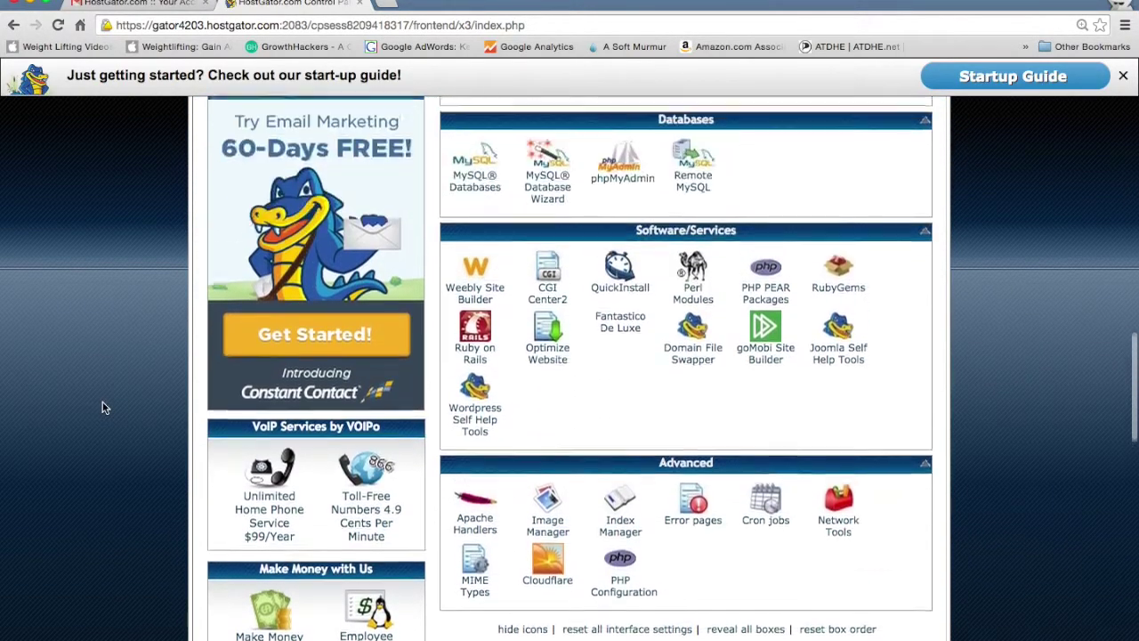
{"action": "left_click", "coordinate": [627, 302]}
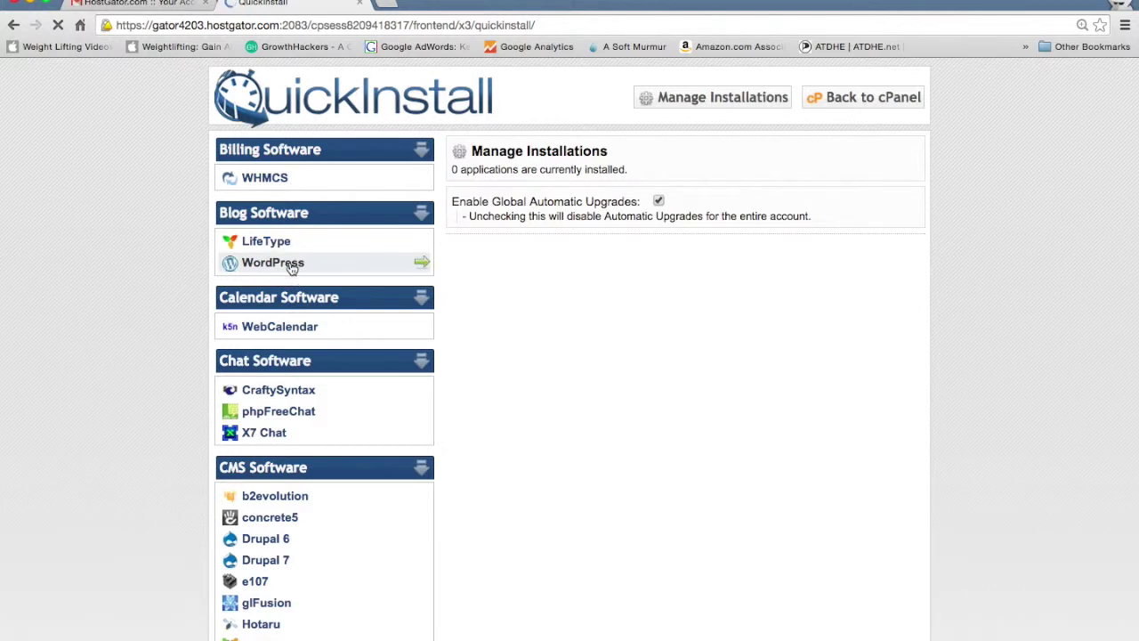
{"action": "left_click", "coordinate": [293, 265]}
{"action": "left_click", "coordinate": [496, 272]}
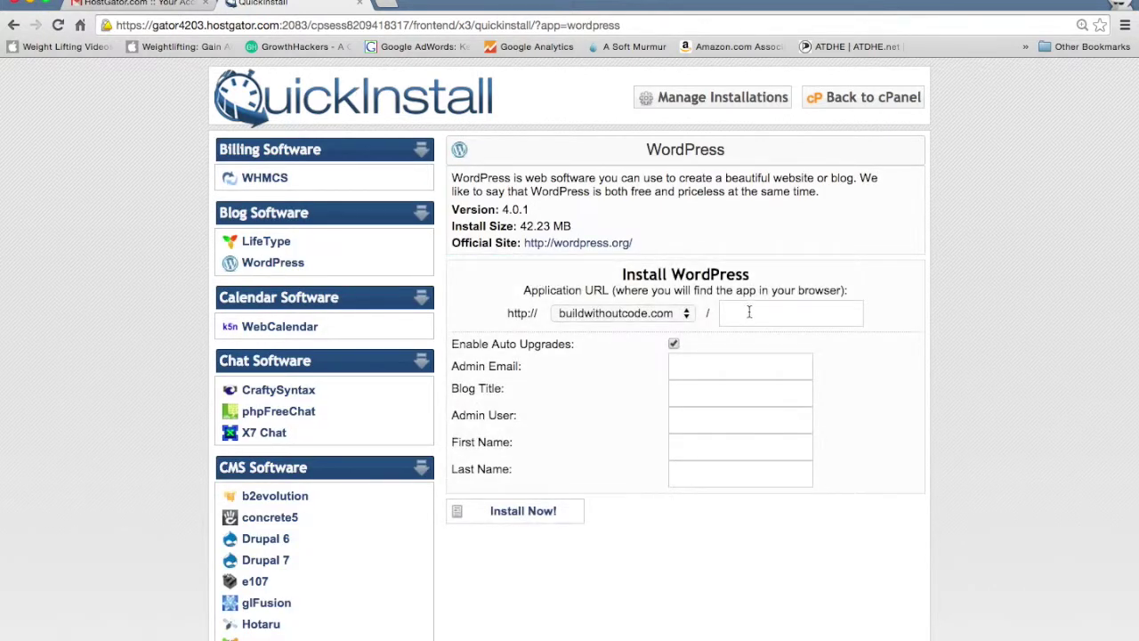
{"action": "left_click", "coordinate": [676, 371]}
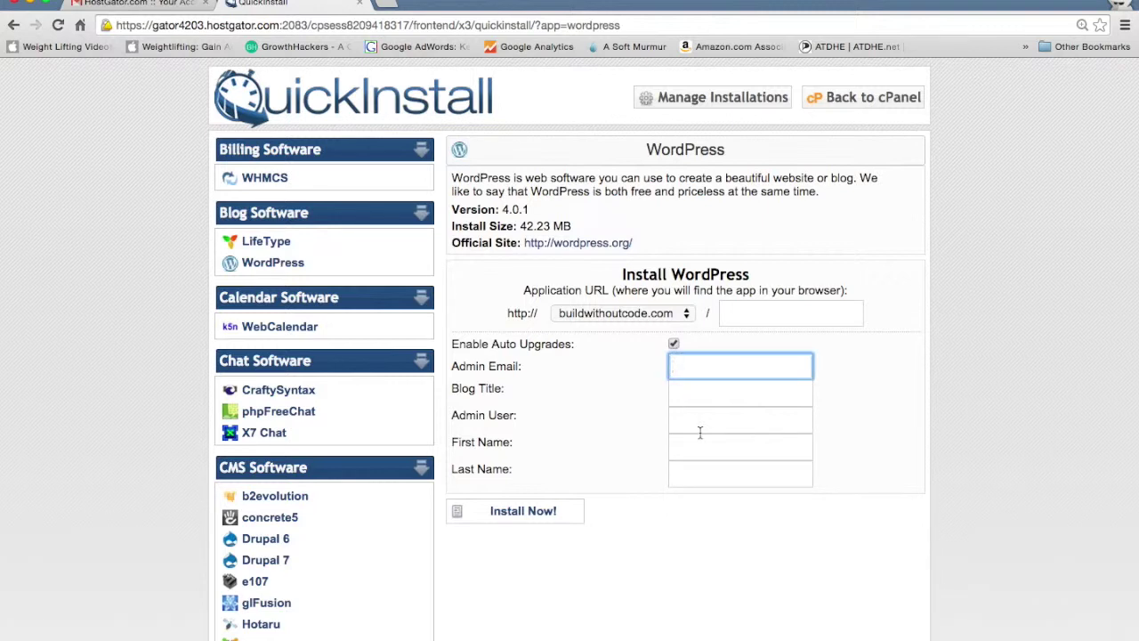
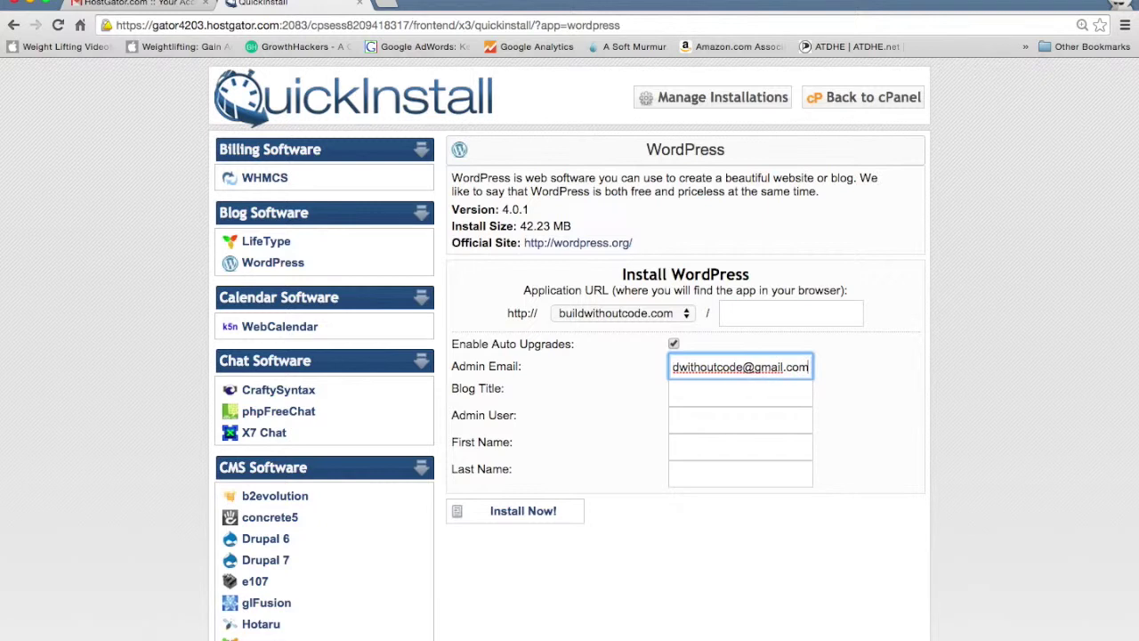
Enter the admin e-mail, blog title 'Build Without Code', admin username and name, then Install Now.
{"action": "left_click", "coordinate": [739, 392]}
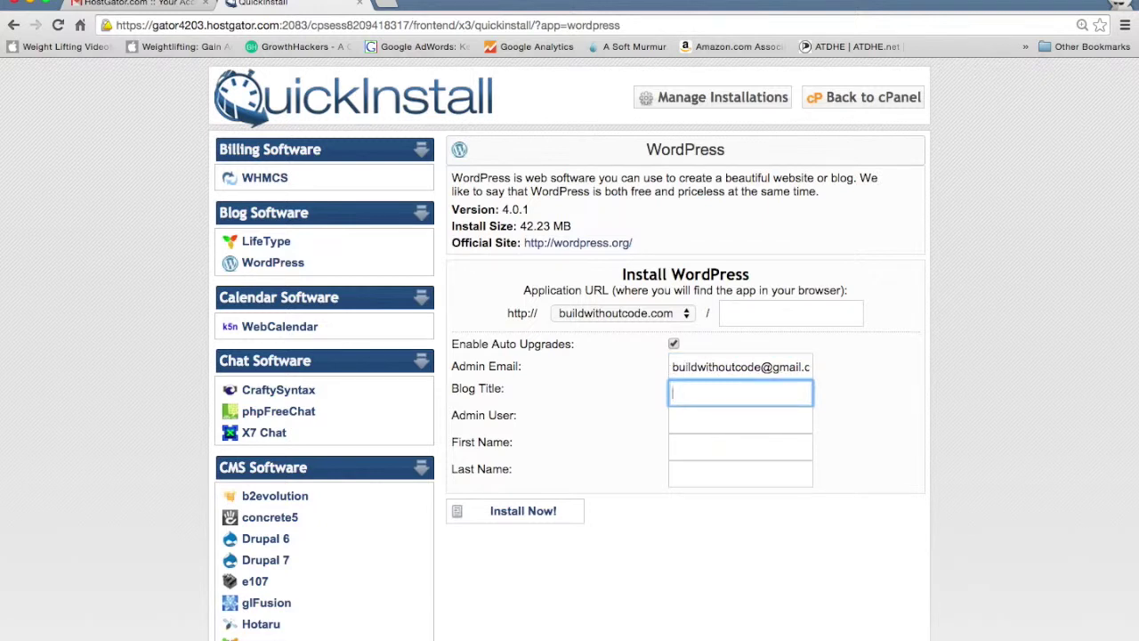
{"action": "type", "text": "Build Without Code"}
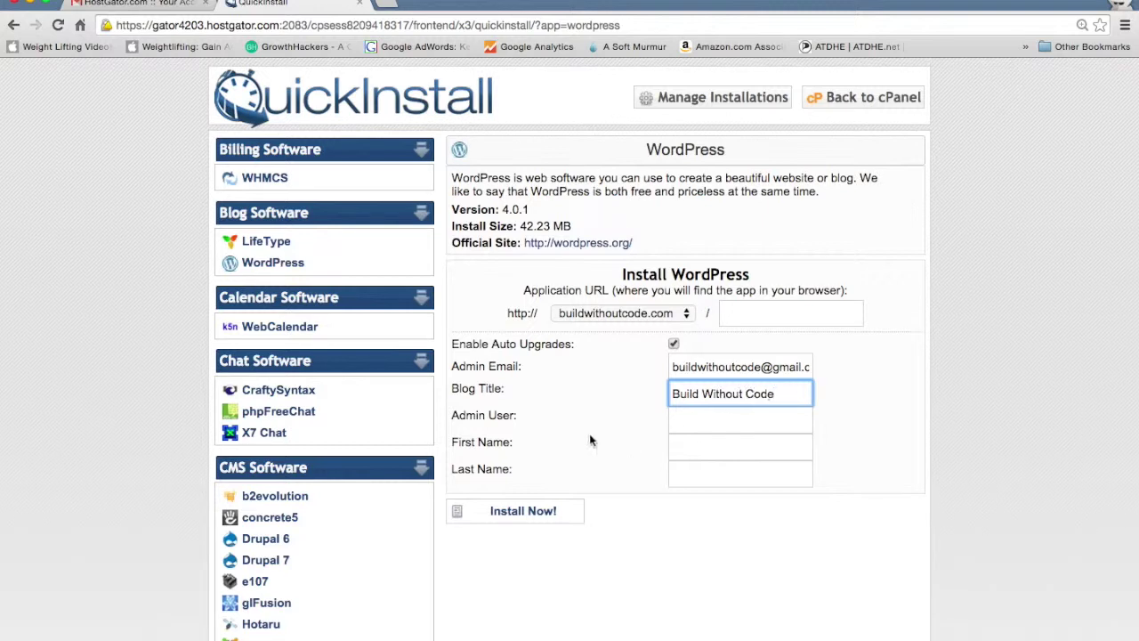
{"action": "left_click", "coordinate": [739, 408]}
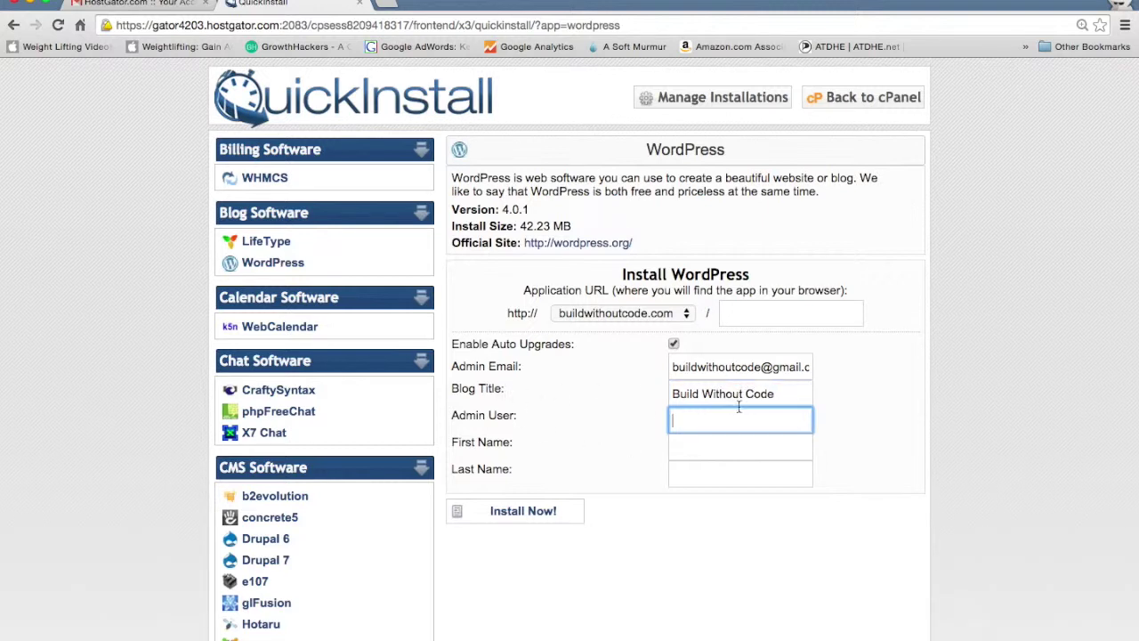
{"action": "type", "text": "hoku"}
{"action": "left_click", "coordinate": [739, 446]}
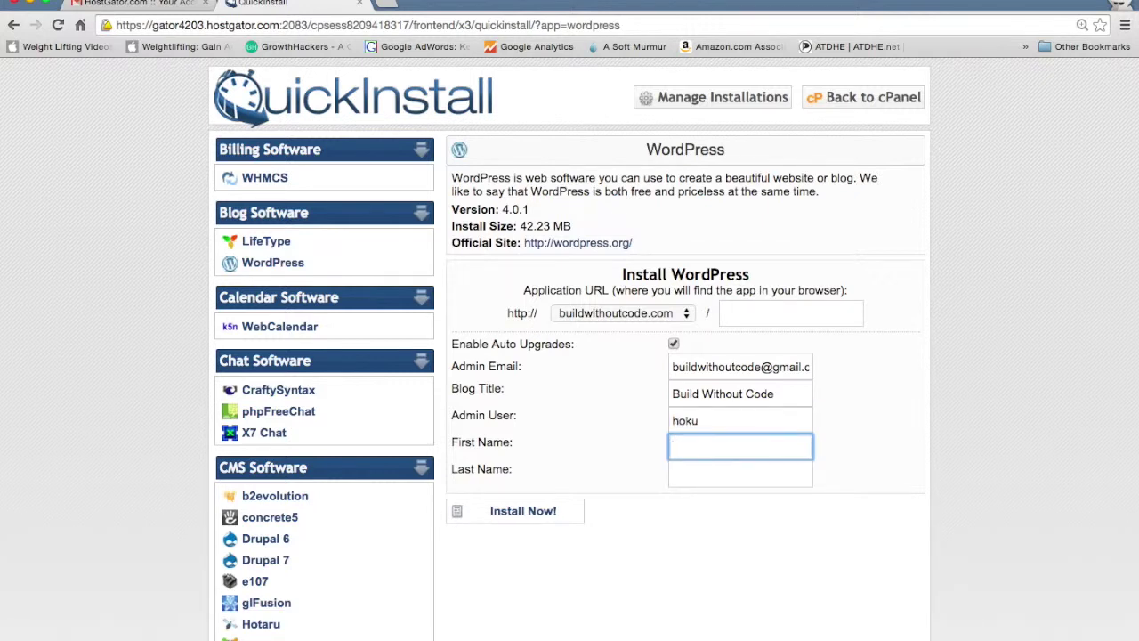
{"action": "type", "text": "Hoku"}
{"action": "key", "text": "Tab"}
{"action": "type", "text": "H"}
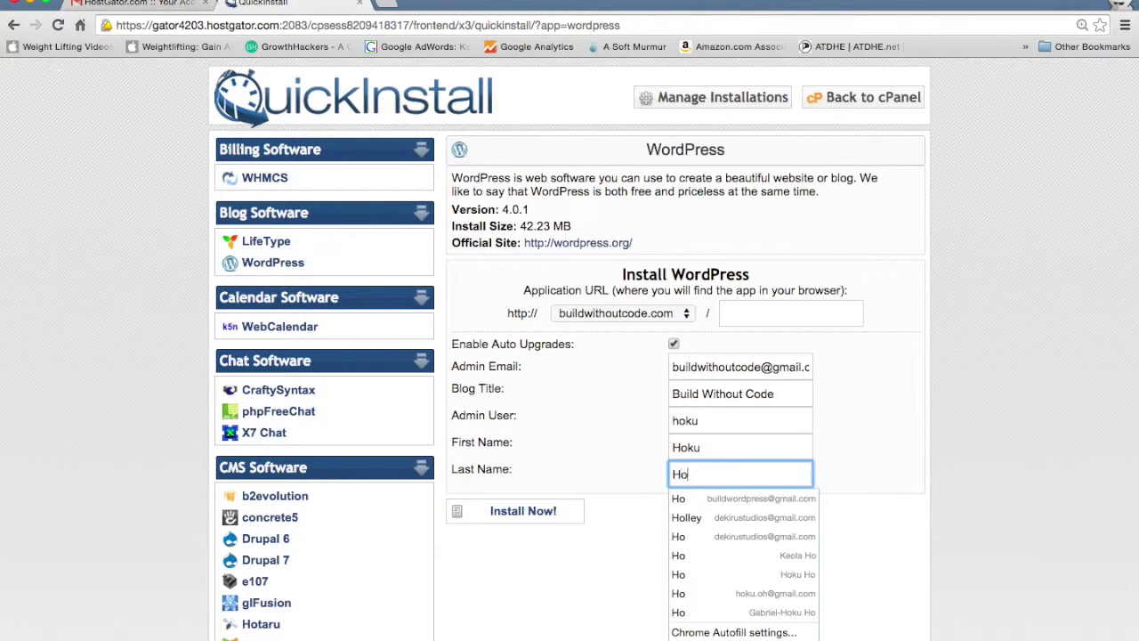
{"action": "left_click", "coordinate": [610, 432]}
{"action": "left_click", "coordinate": [558, 516]}
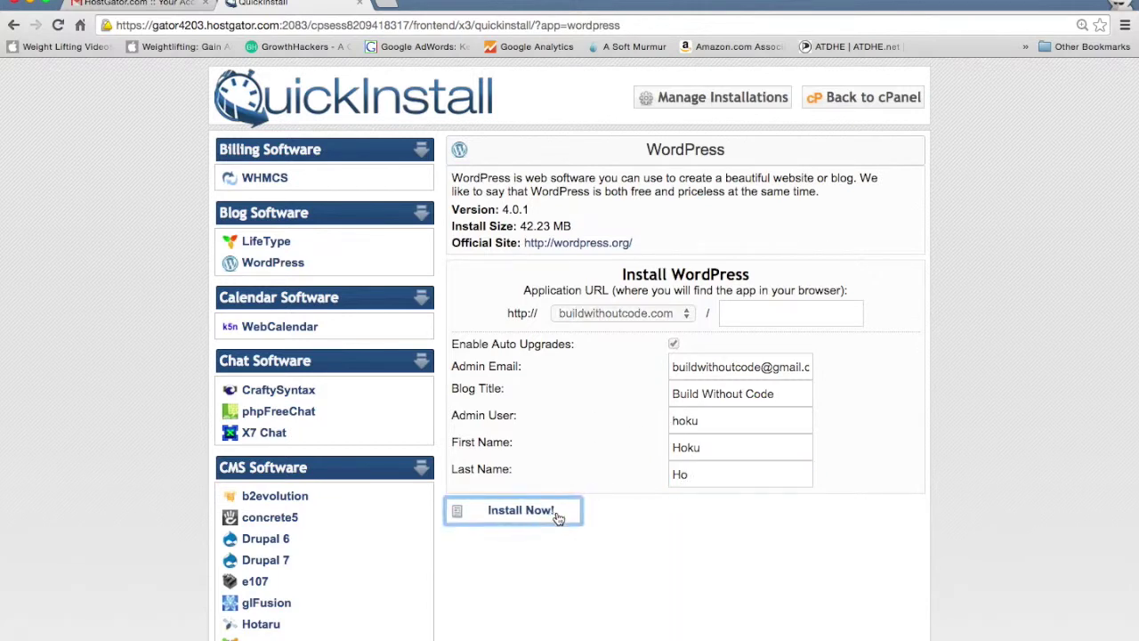
Wait for the WordPress install to hit 100% and open the new site via the 'here' link.
{"action": "scroll", "coordinate": [915, 457], "scroll_direction": "down", "scroll_amount": 1}
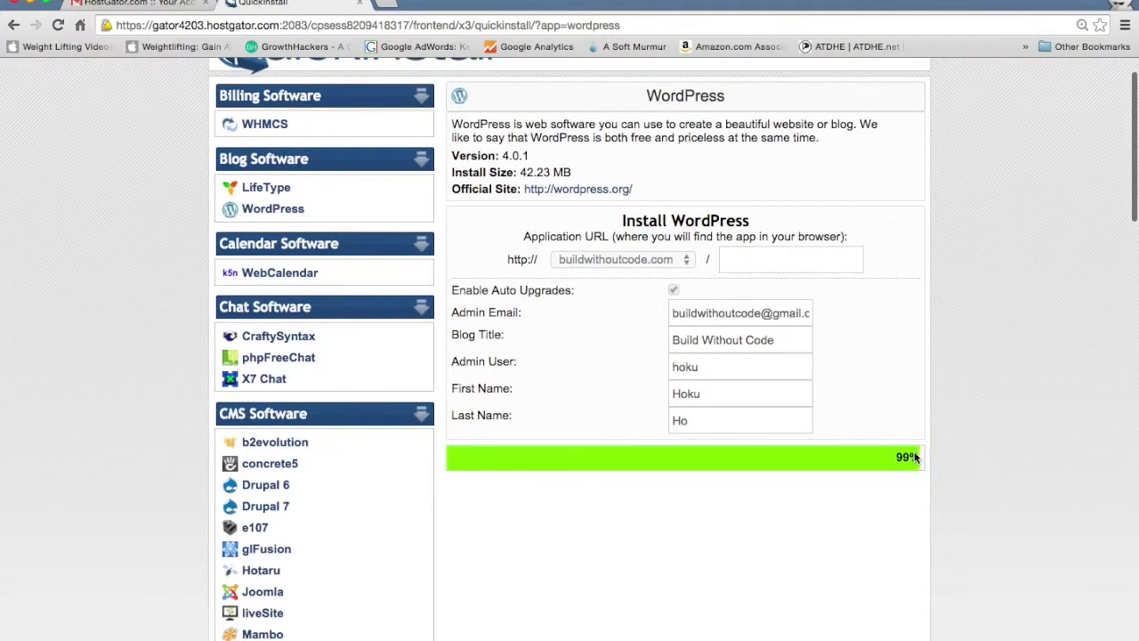
{"action": "scroll", "coordinate": [915, 503], "scroll_direction": "down", "scroll_amount": 1}
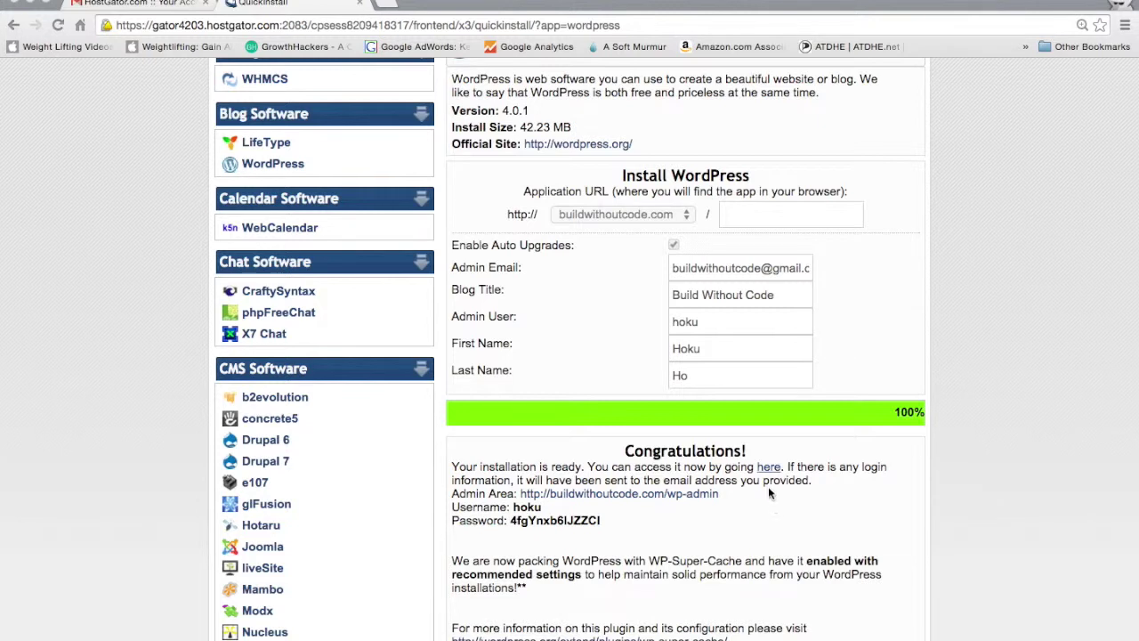
{"action": "left_click", "coordinate": [768, 468], "text": "super"}
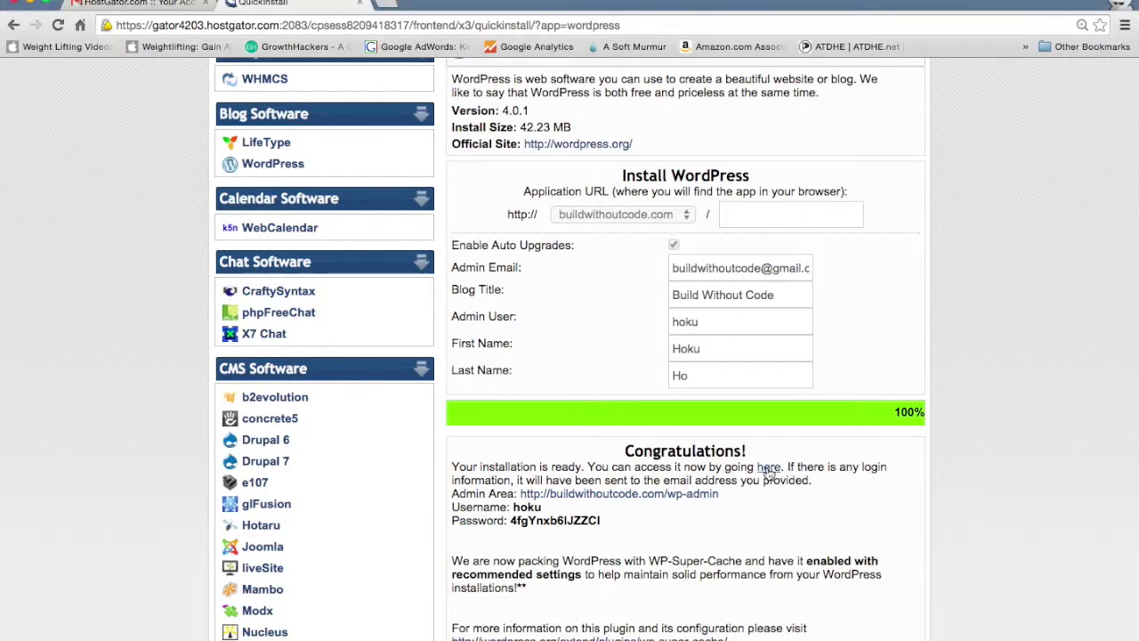
{"action": "key", "text": "ctrl+Tab"}
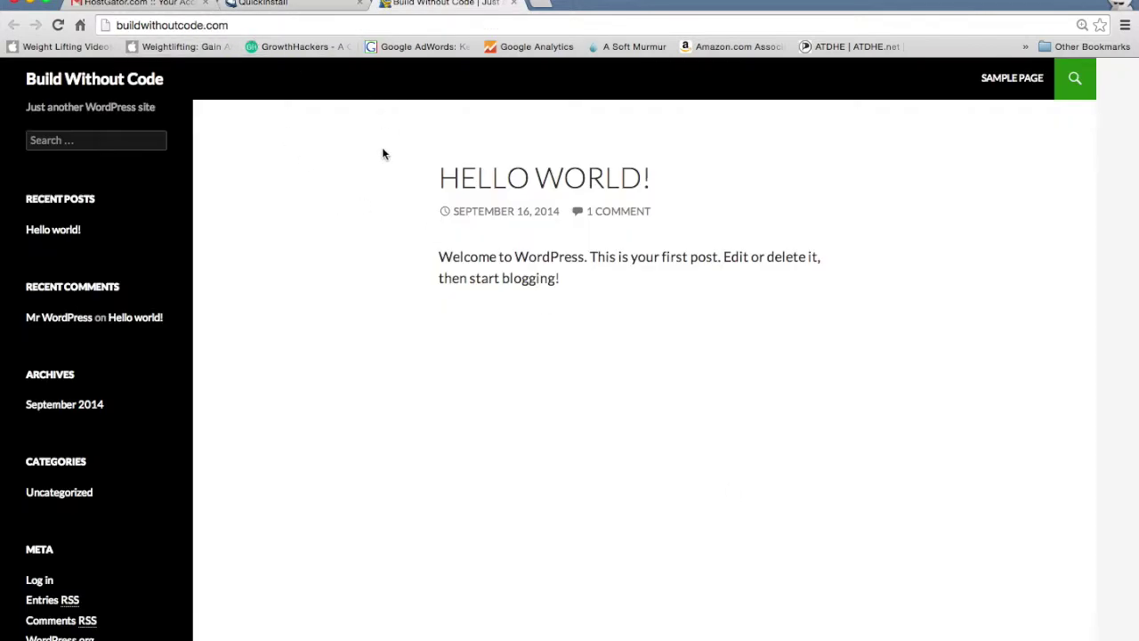
Close the live site tab and open the buildwithoutcode.com wp-admin login page alongside the install details.
{"action": "key", "text": "super+w"}
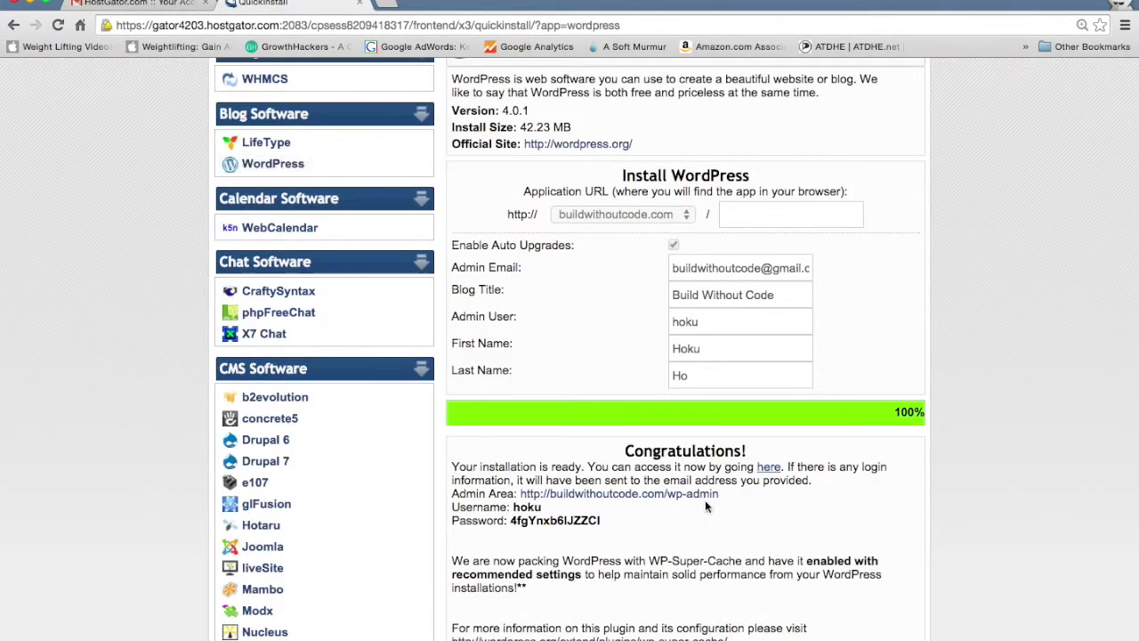
{"action": "left_click", "coordinate": [692, 495], "text": "super"}
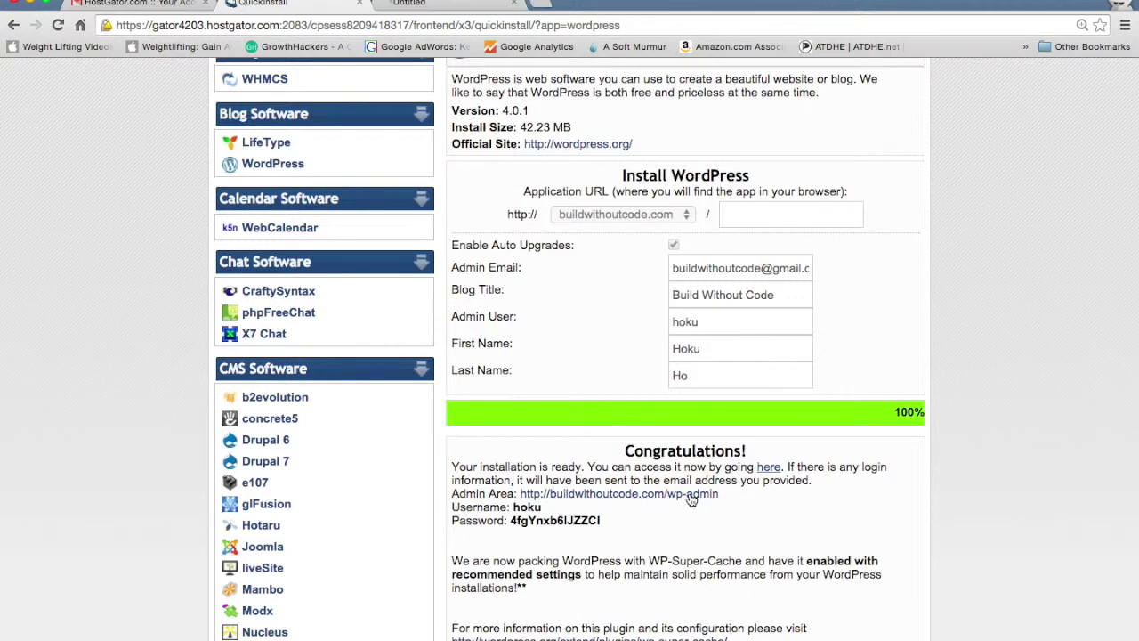
{"action": "key", "text": "ctrl+Tab"}
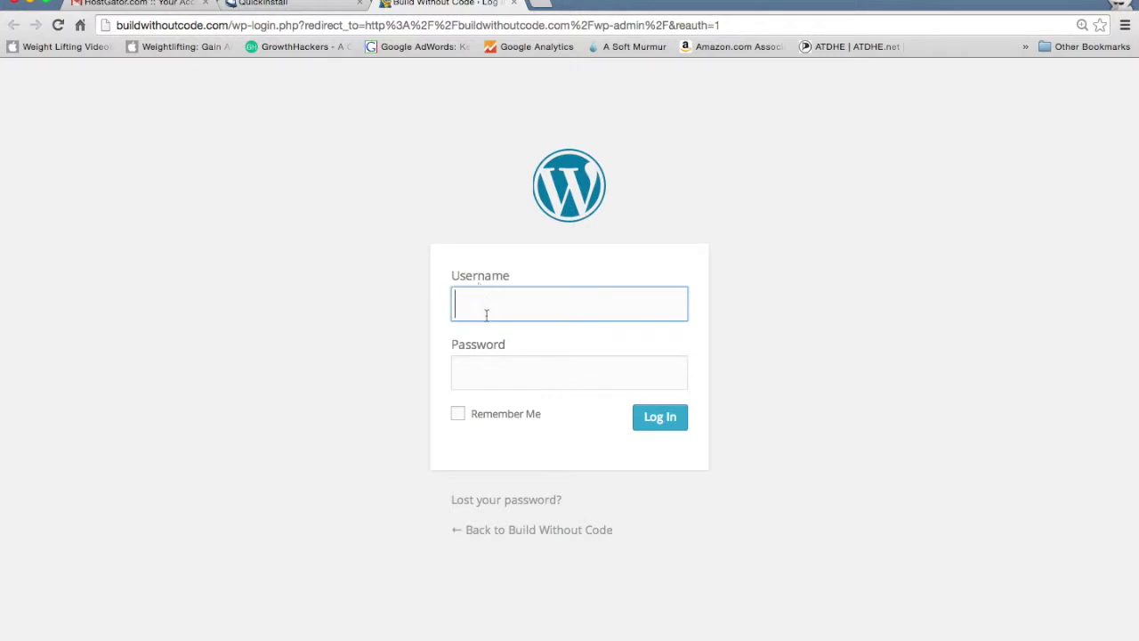
{"action": "key", "text": "ctrl+shift+Tab"}
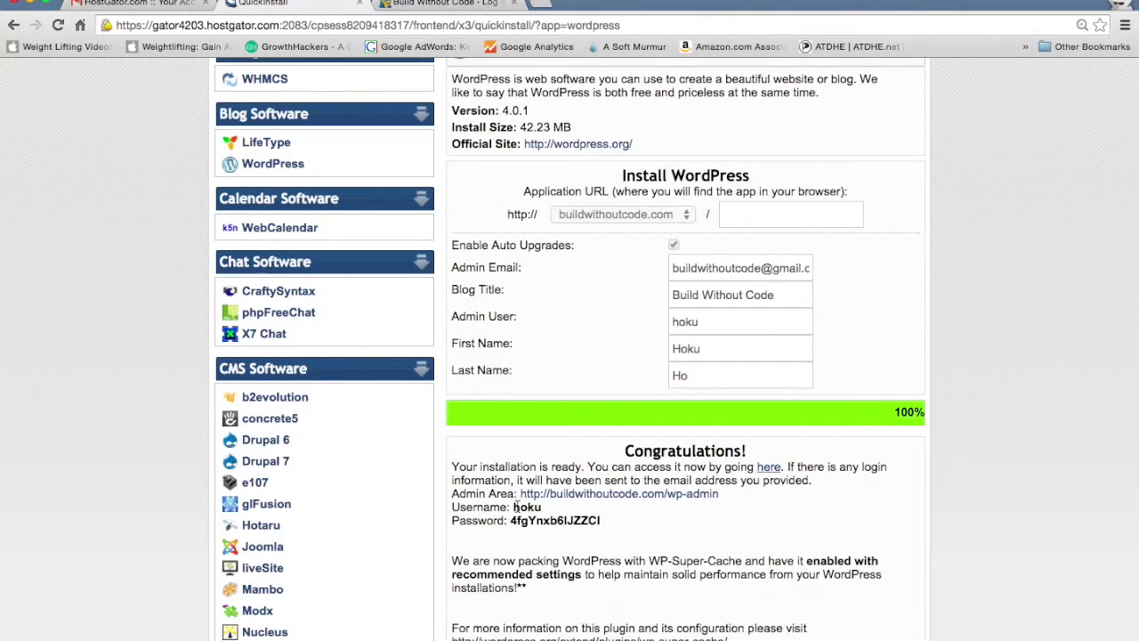
{"action": "key", "text": "ctrl+Tab"}
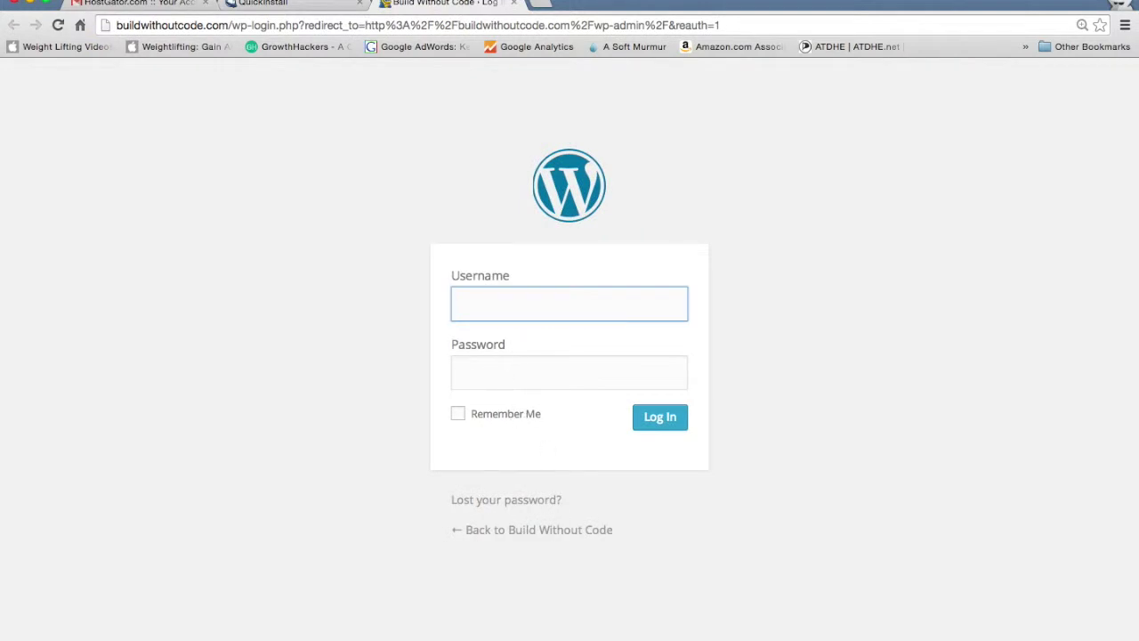
{"action": "key", "text": "ctrl+shift+Tab"}
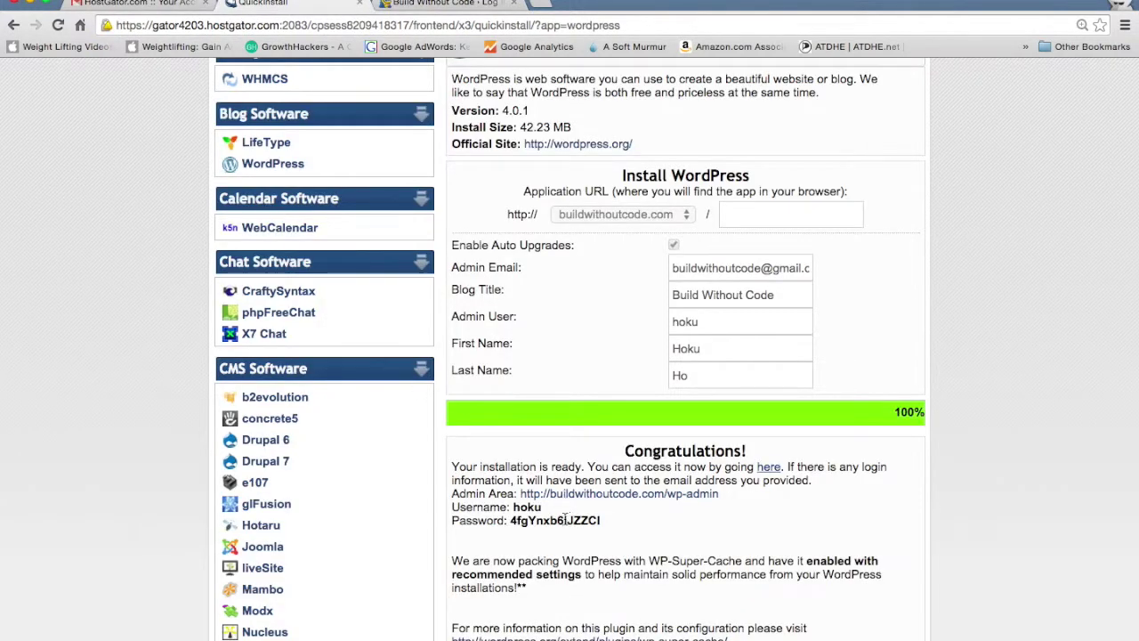